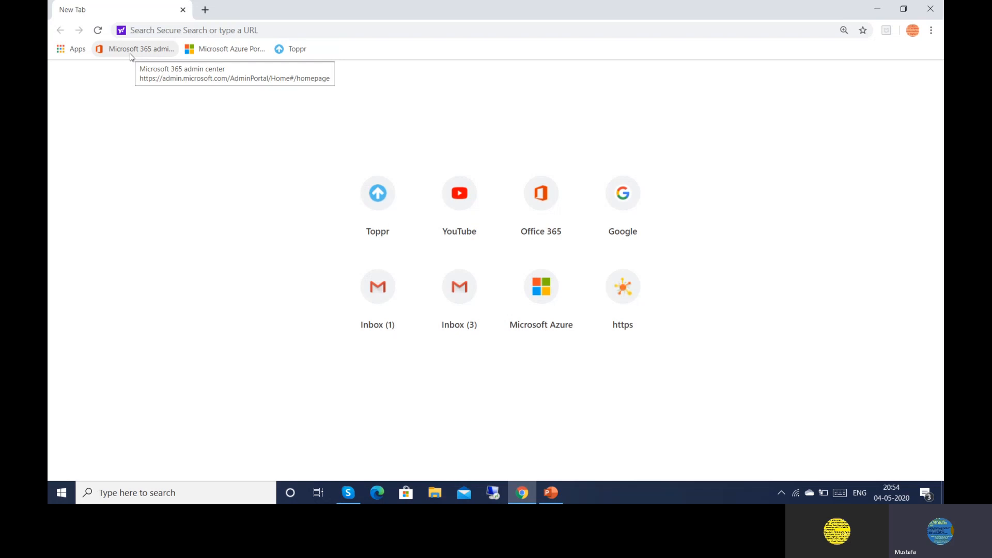
Sign in to the Microsoft 365 admin site with the admin account and its password
click(132, 53)
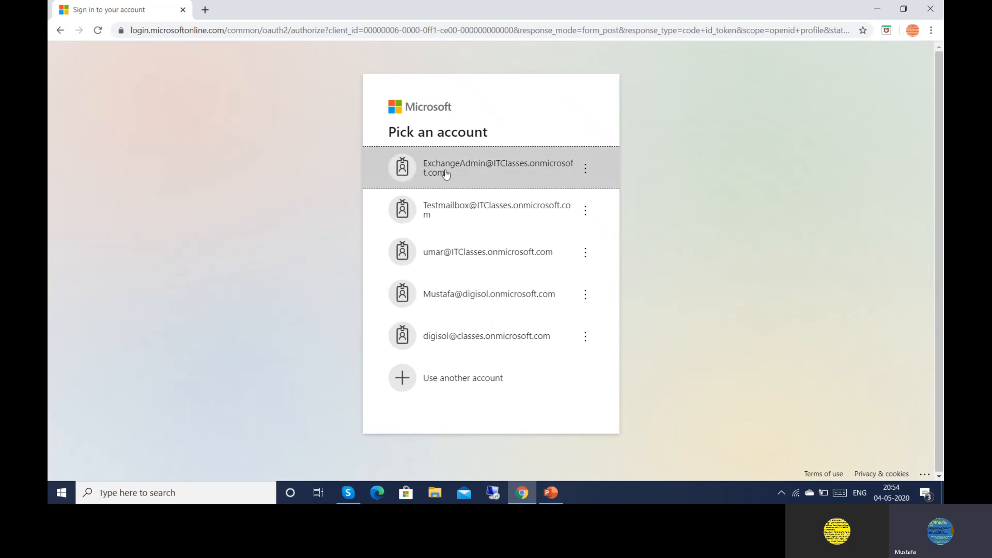
click(475, 176)
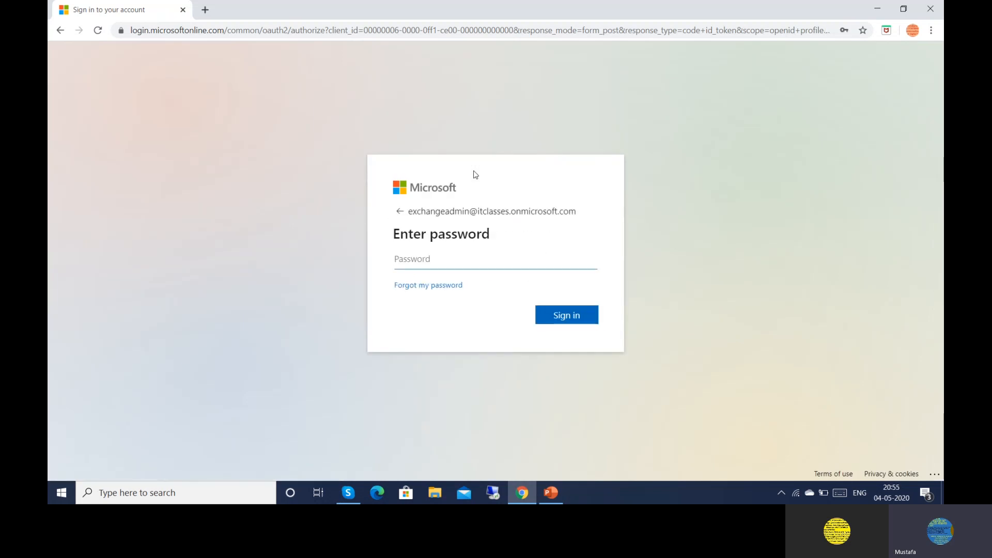
text(•••••••••••)
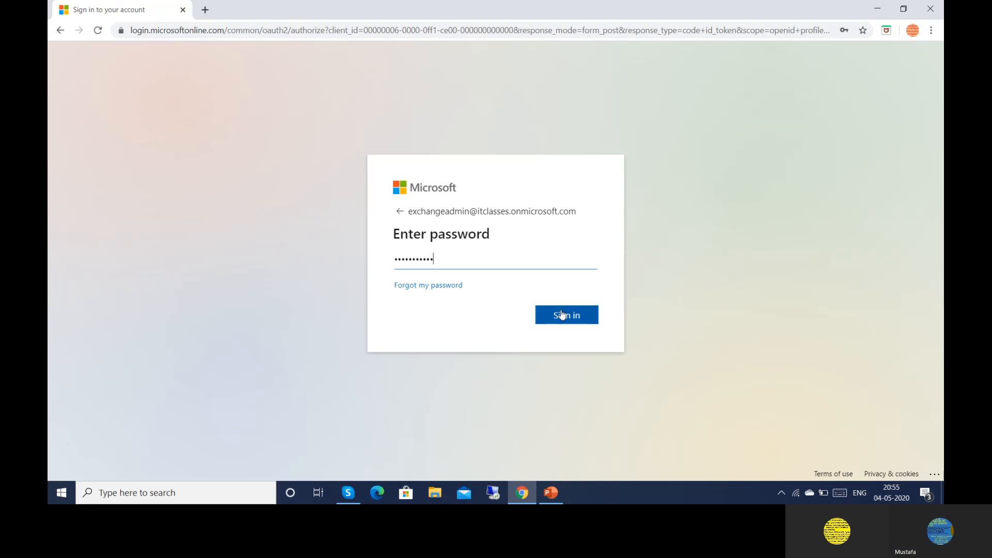
click(562, 315)
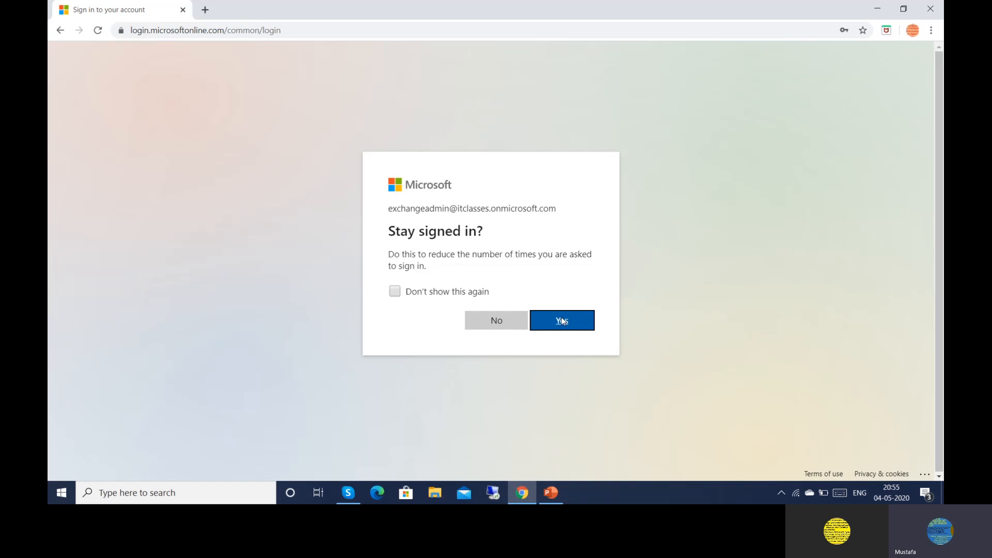
Decline staying signed in, then go to Users > Active users
click(491, 332)
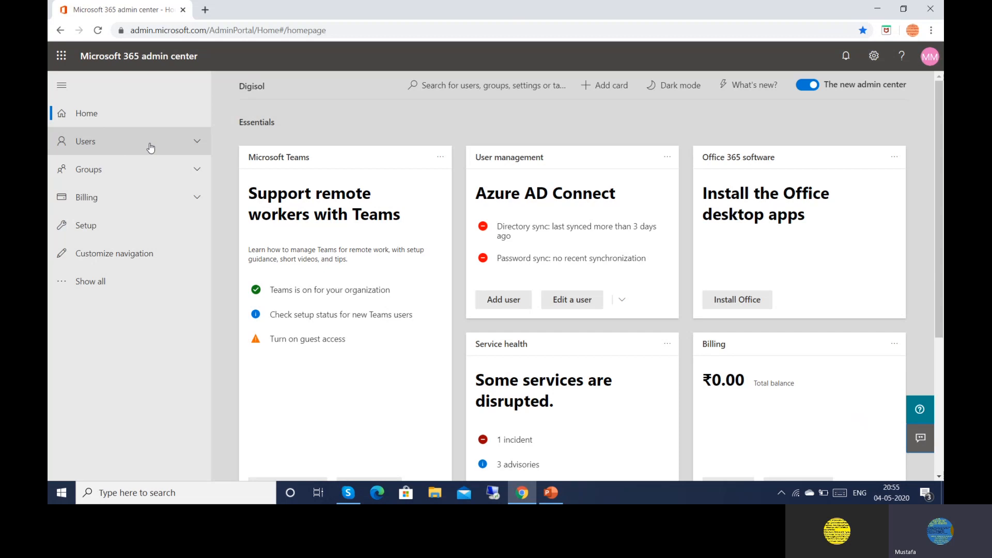
click(200, 146)
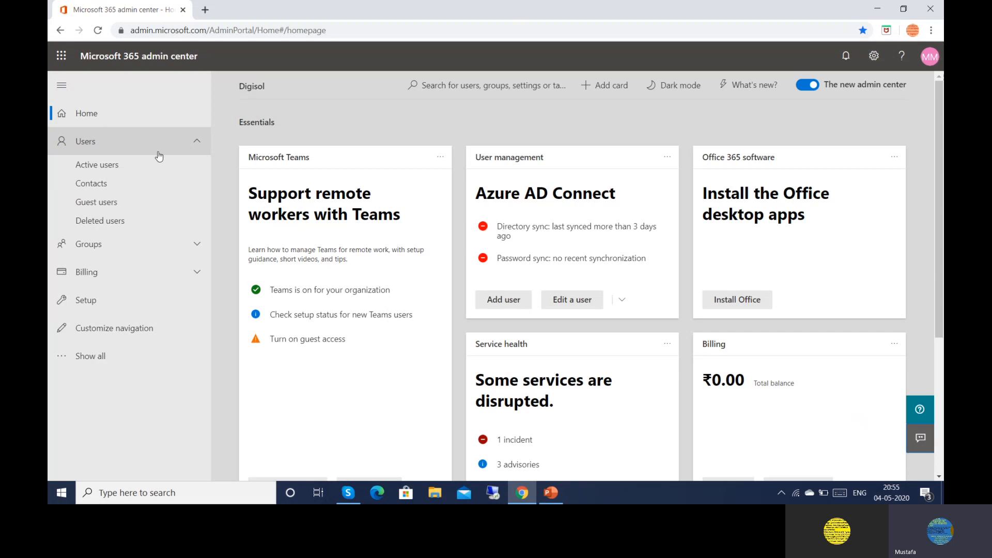
click(129, 170)
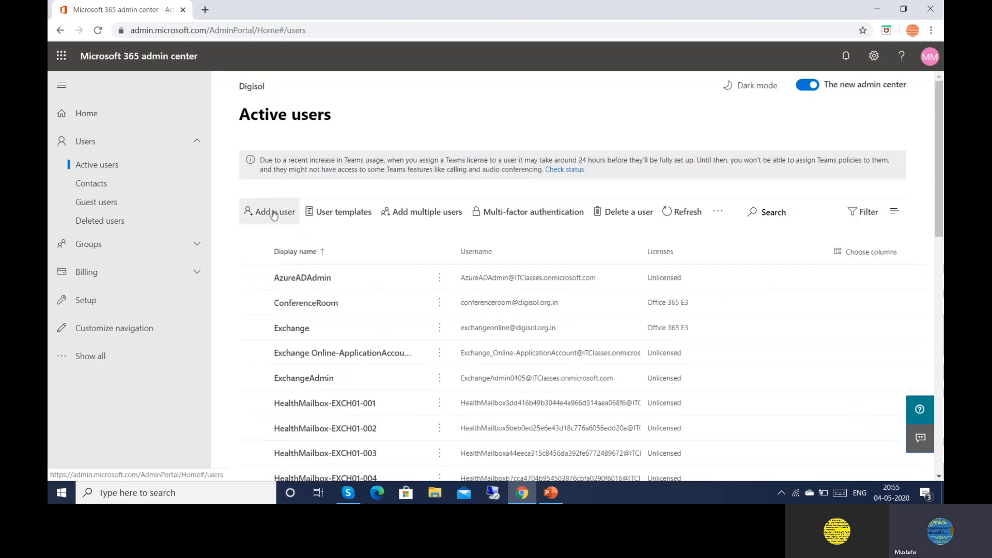
Add a user with first name Test, last name Mailbox, display name 'Test Mailbox', username Test.Mailbox
click(274, 215)
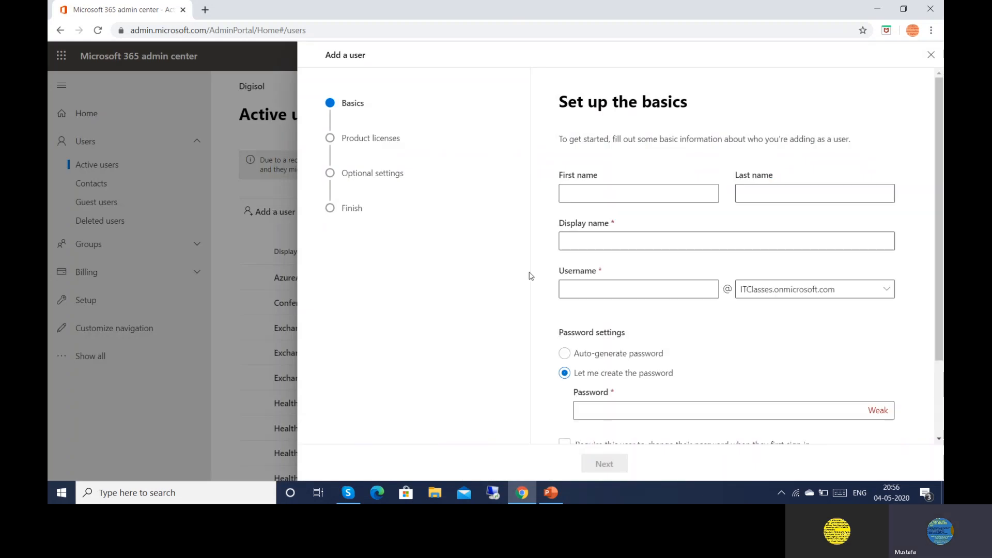
click(575, 199)
text(Test)
click(740, 196)
text(Mailbox)
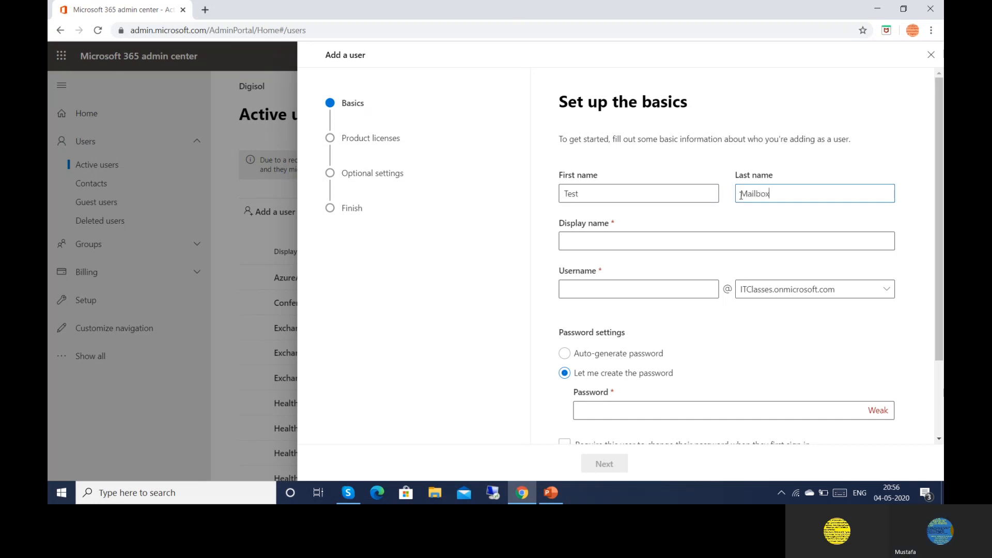
click(650, 245)
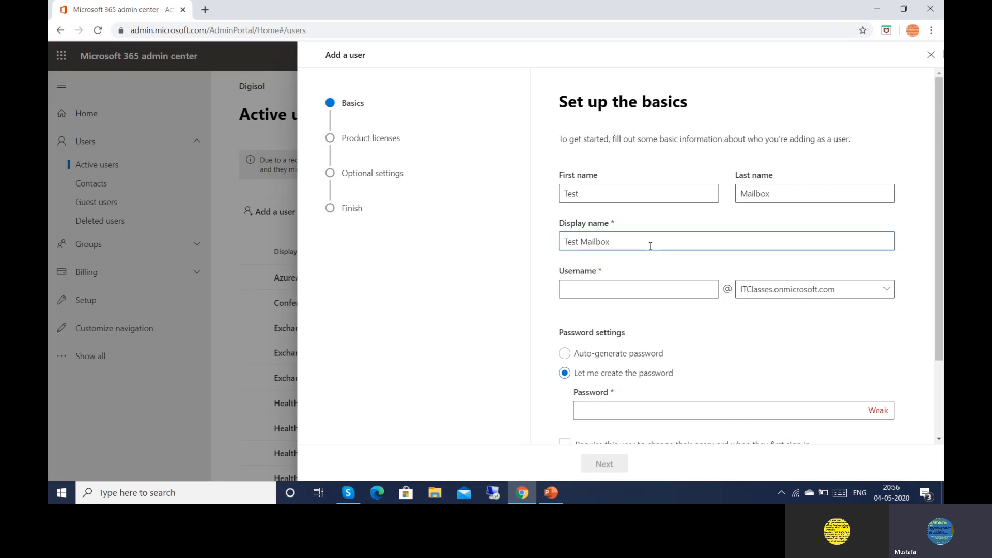
click(587, 287)
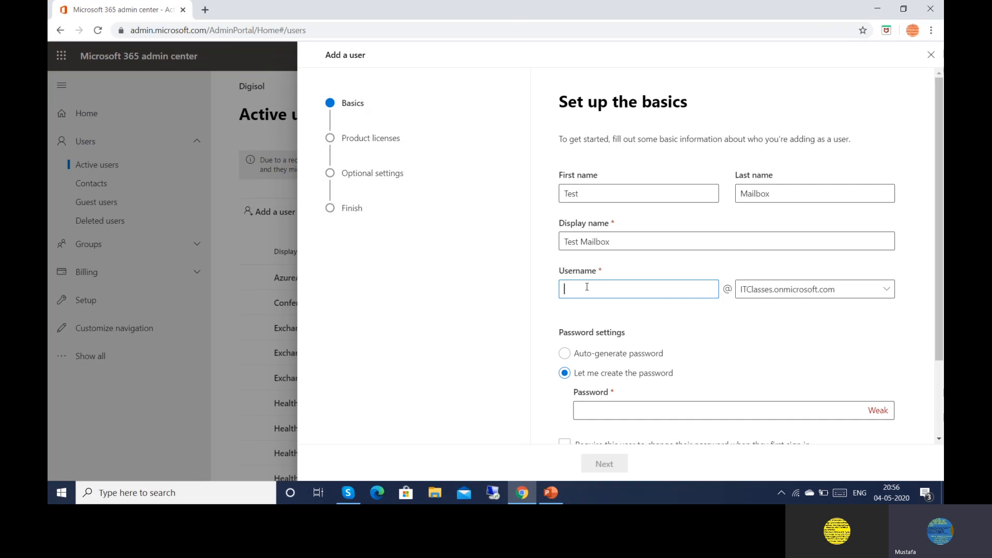
text(Test.Mailbox)
Keep the ITClasses.onmicrosoft.com domain, set a custom password, and require a password change at first sign-in
click(885, 291)
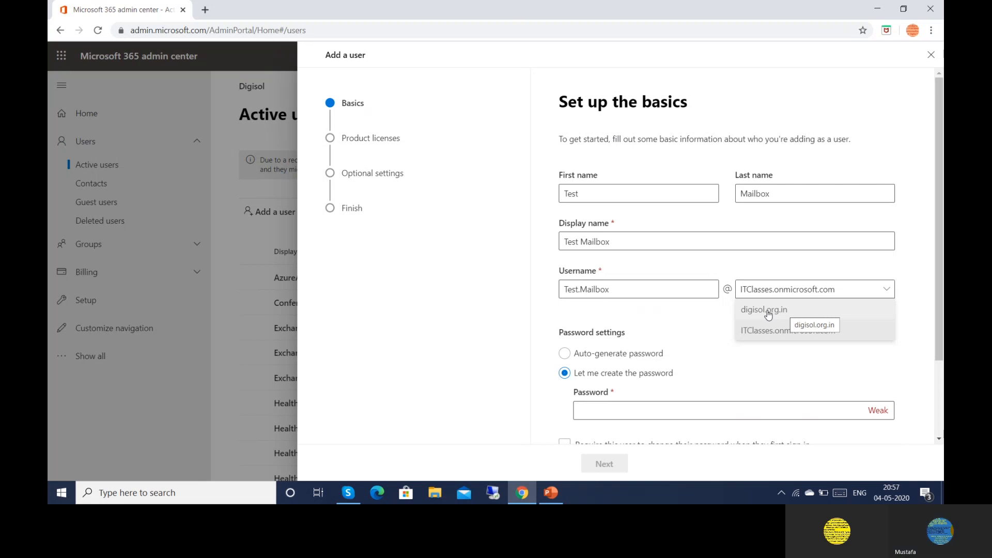
click(700, 319)
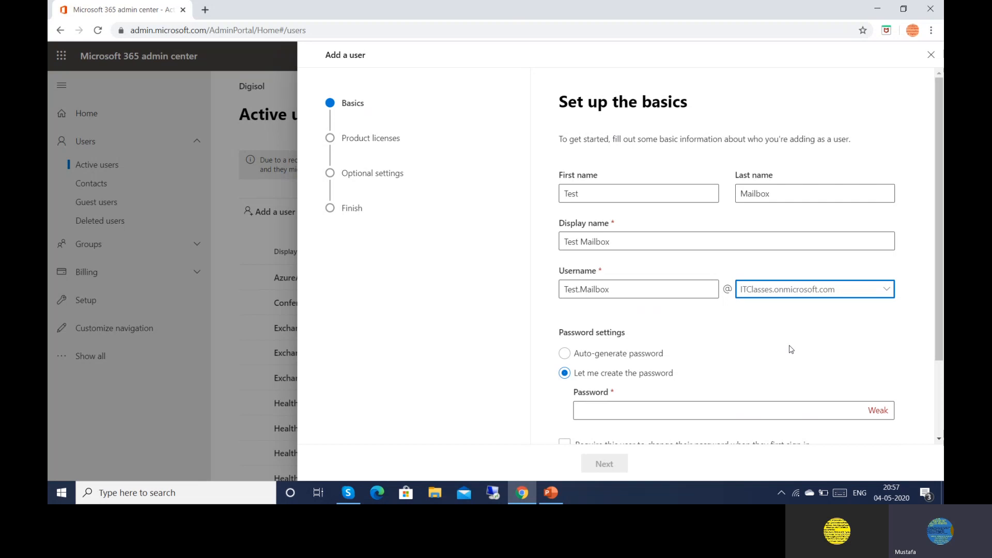
click(623, 409)
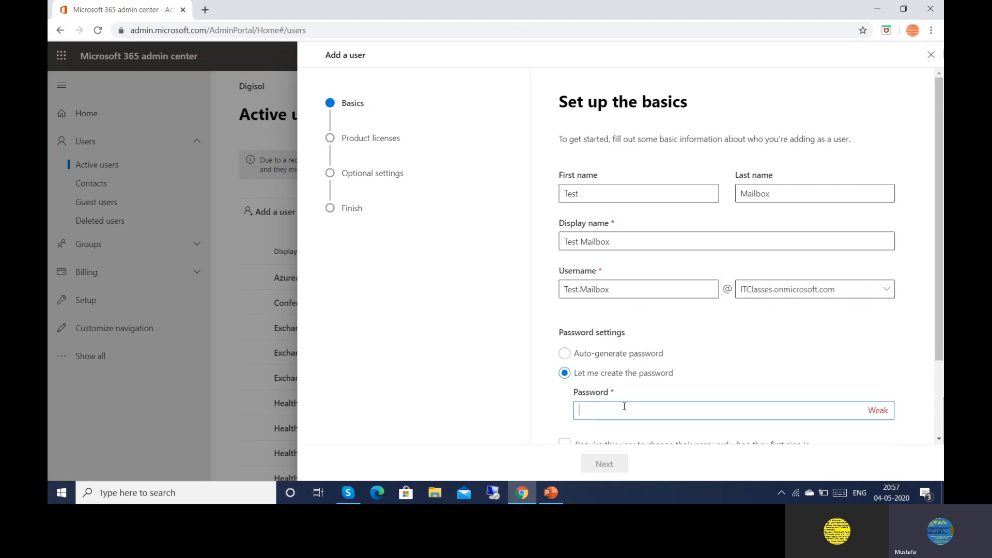
text(***********)
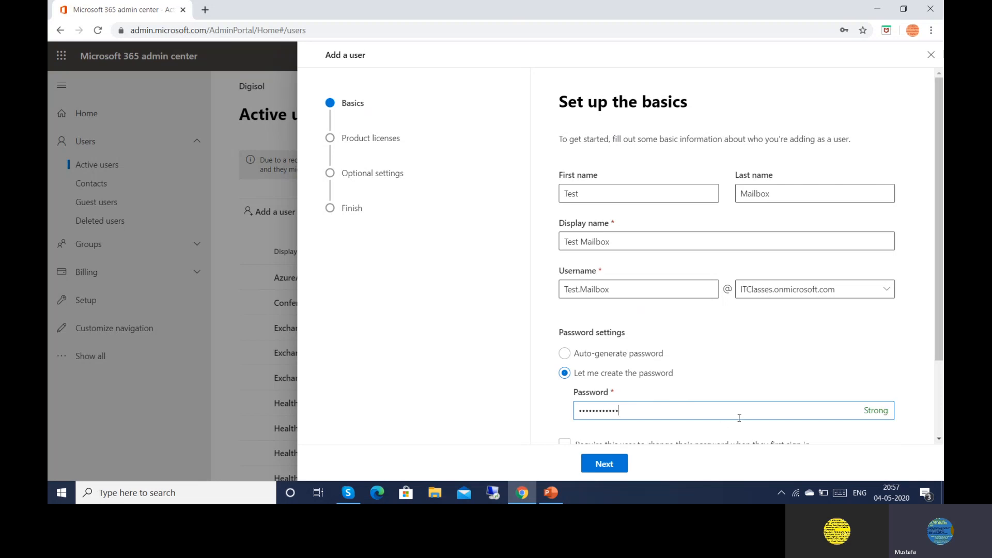
click(937, 439)
click(937, 439)
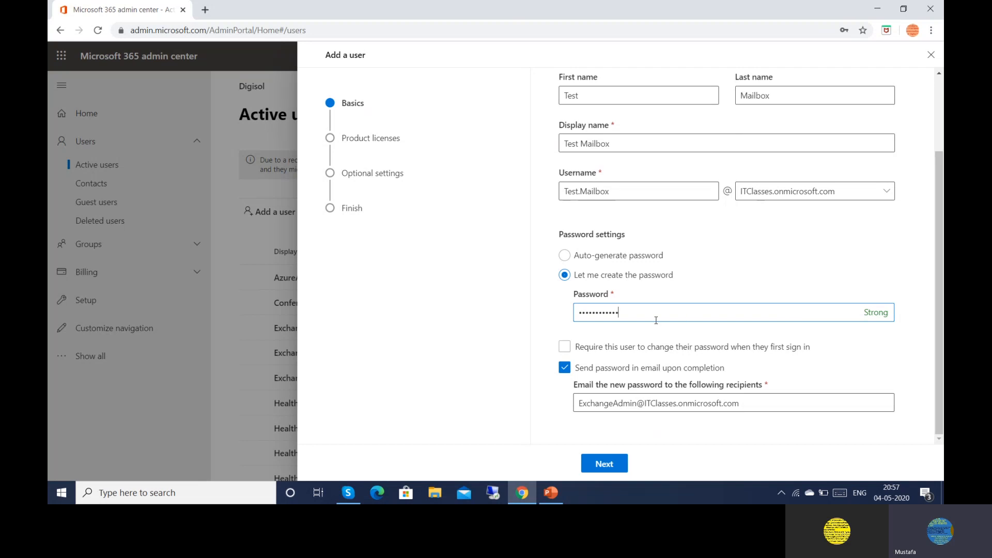
click(568, 347)
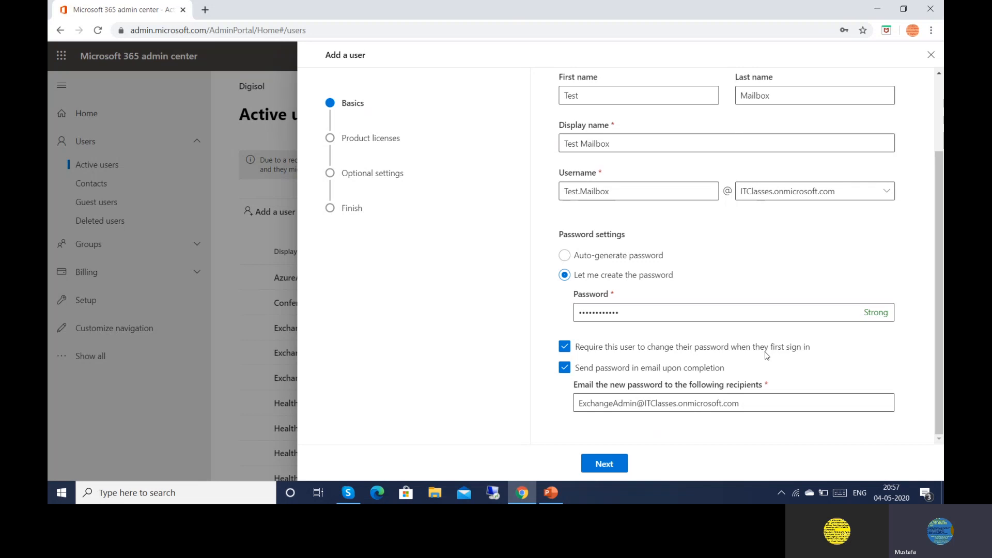
Drop the first-sign-in password change requirement and advance to product licenses
click(565, 347)
click(603, 468)
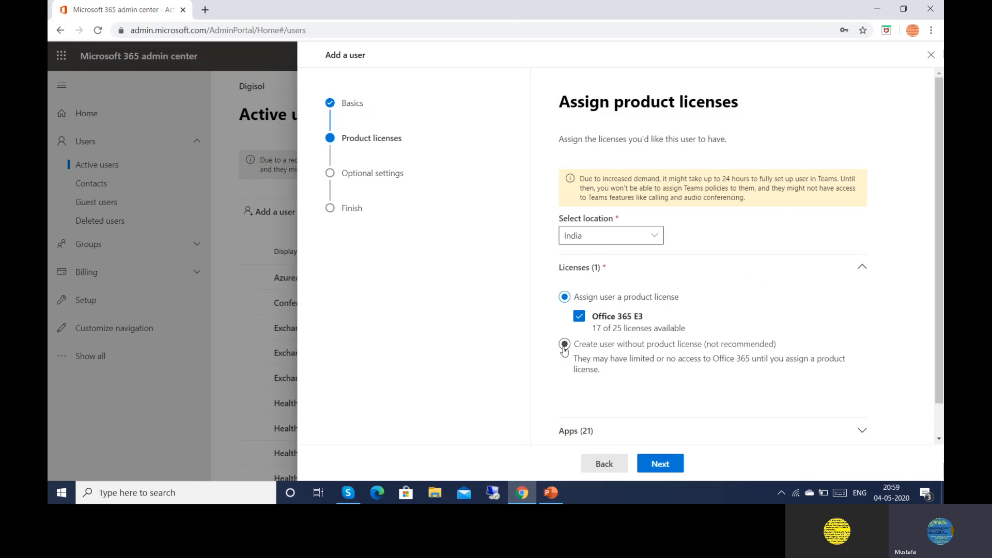
click(564, 345)
right_click(570, 302)
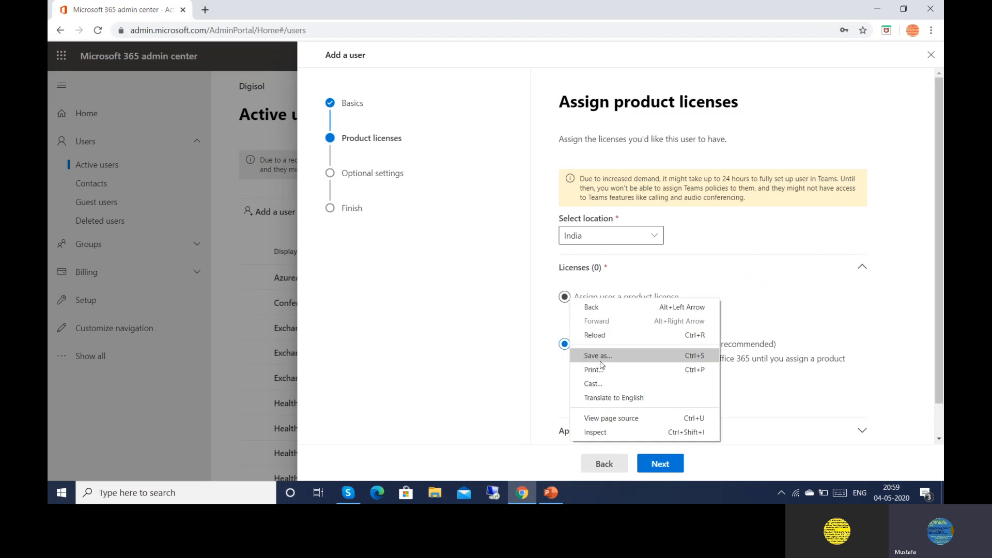
key(Escape)
click(565, 298)
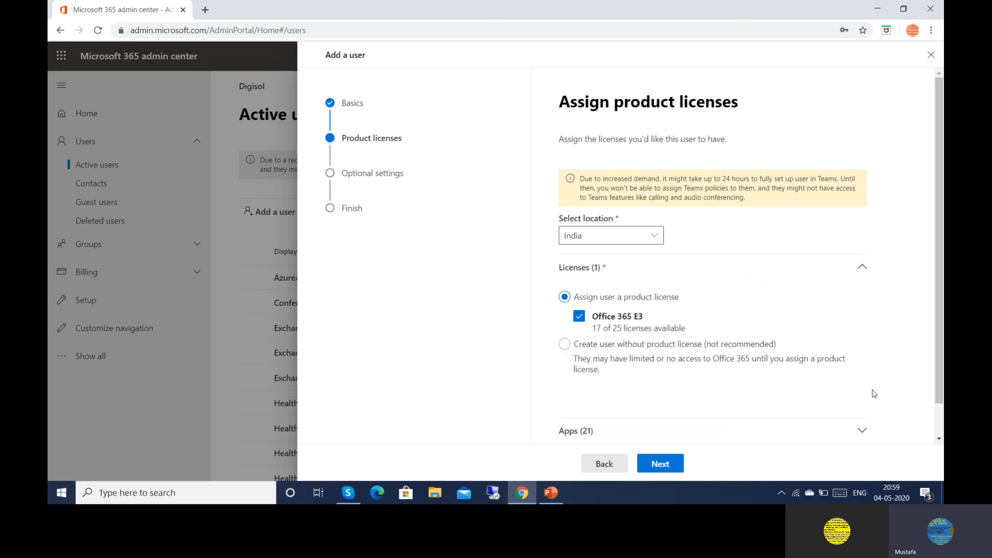
scroll(938, 436, down, 1)
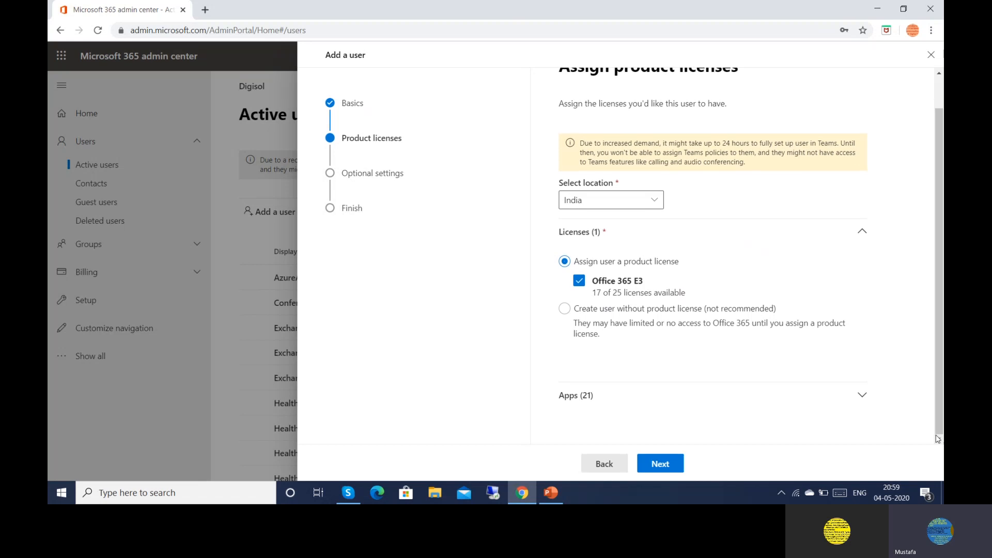
Advance to Optional settings and expand the Roles section
click(671, 463)
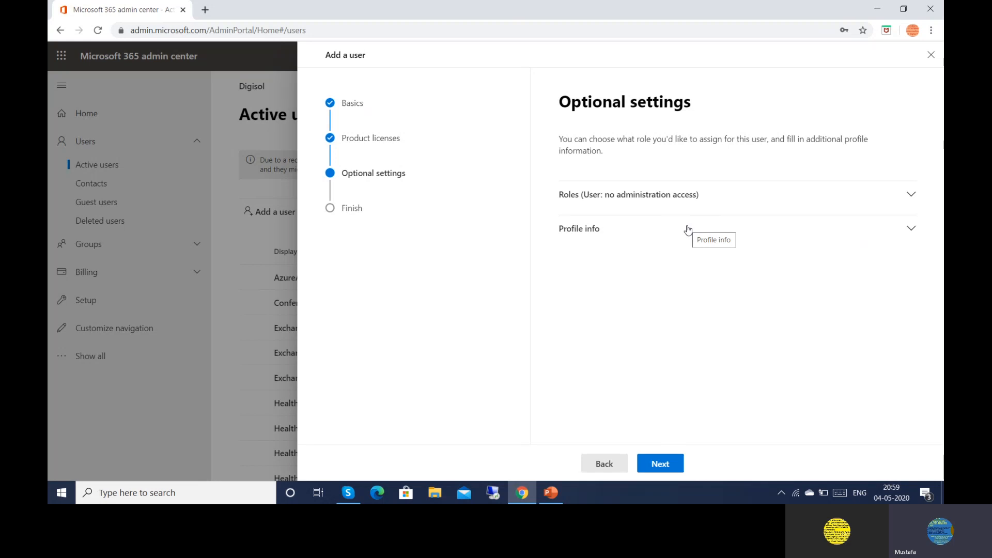
right_click(911, 196)
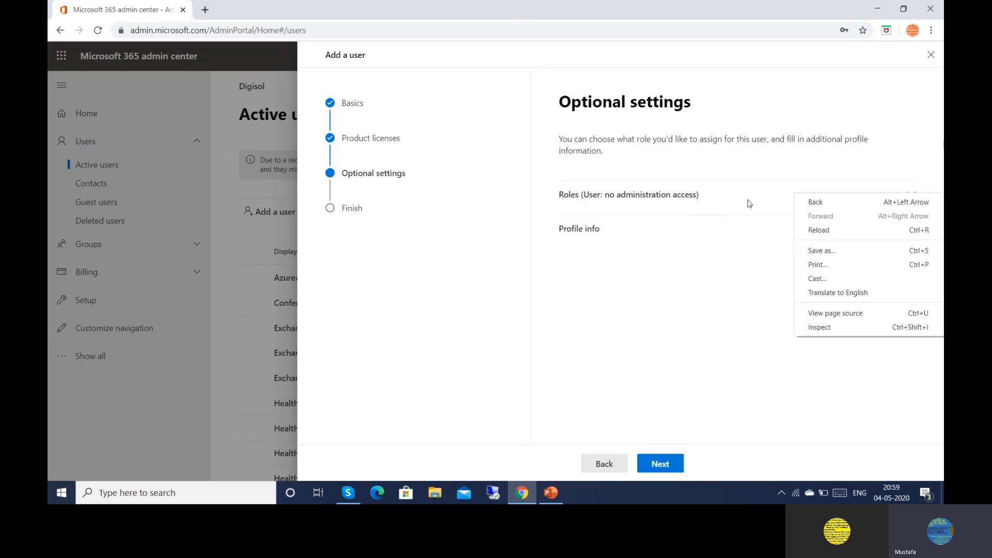
click(727, 202)
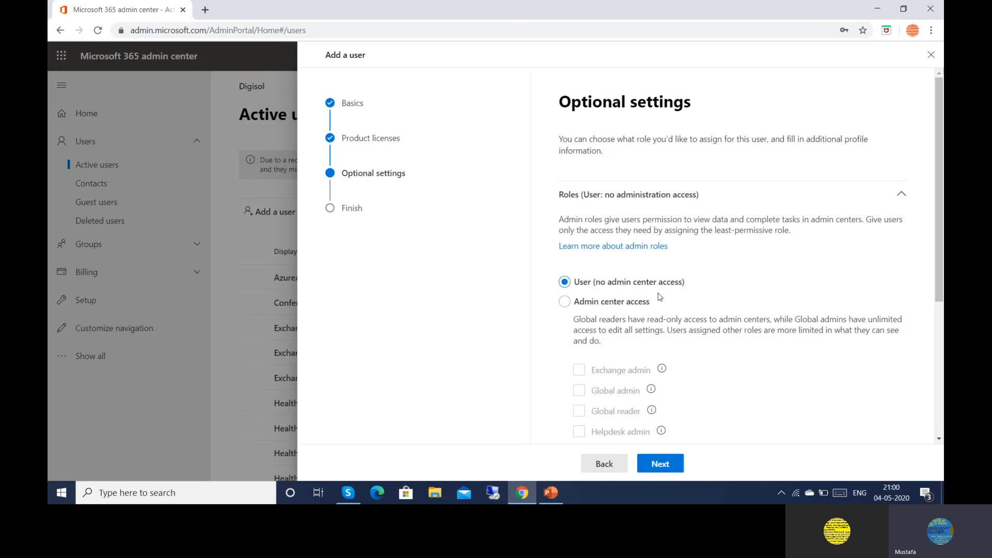
Try the Service support admin role, revert to User (no admin center access), and proceed to review
click(563, 306)
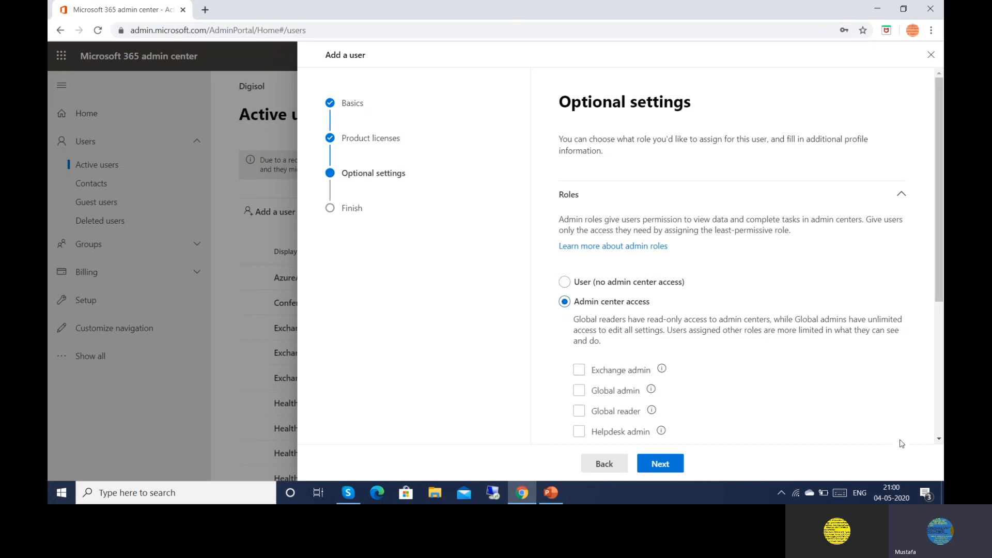
click(939, 439)
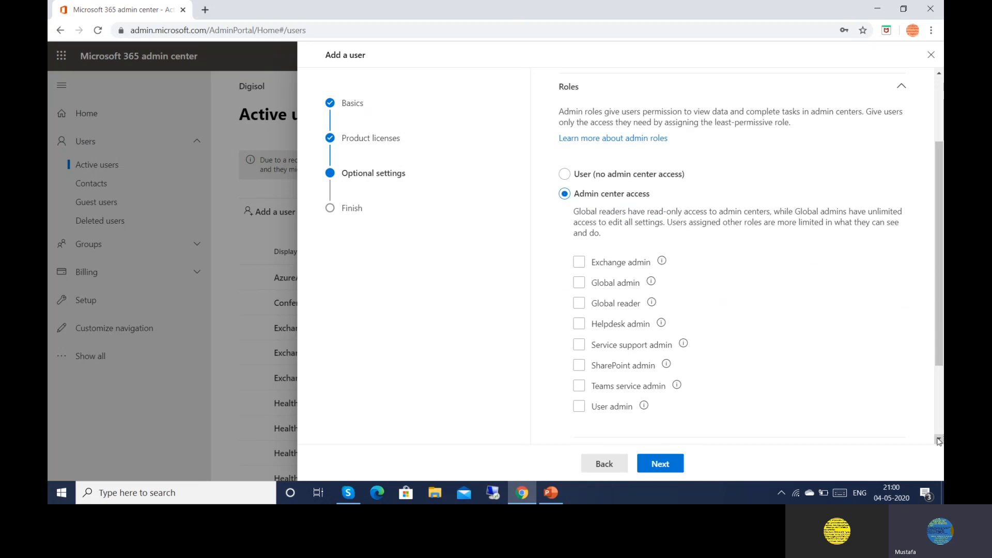
click(939, 439)
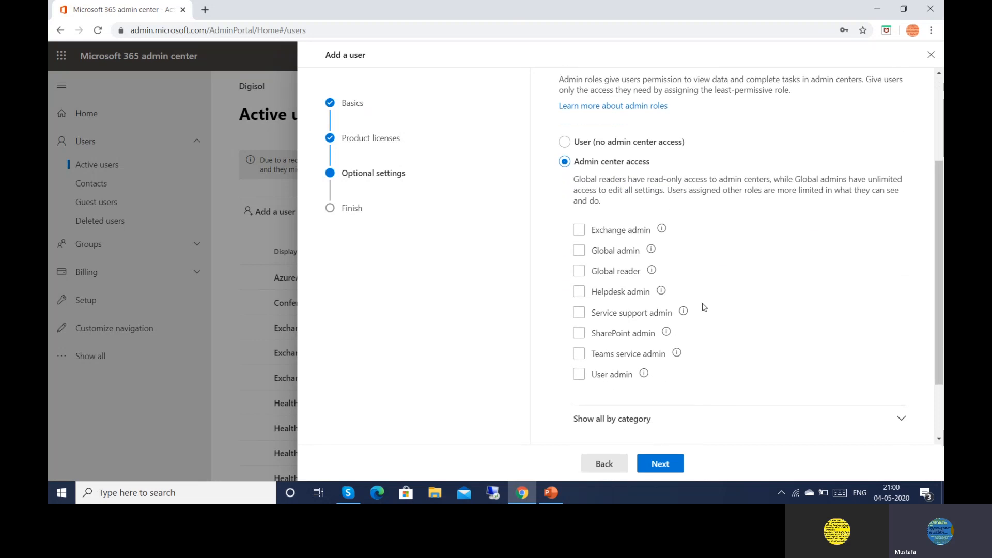
click(610, 310)
click(610, 311)
click(564, 143)
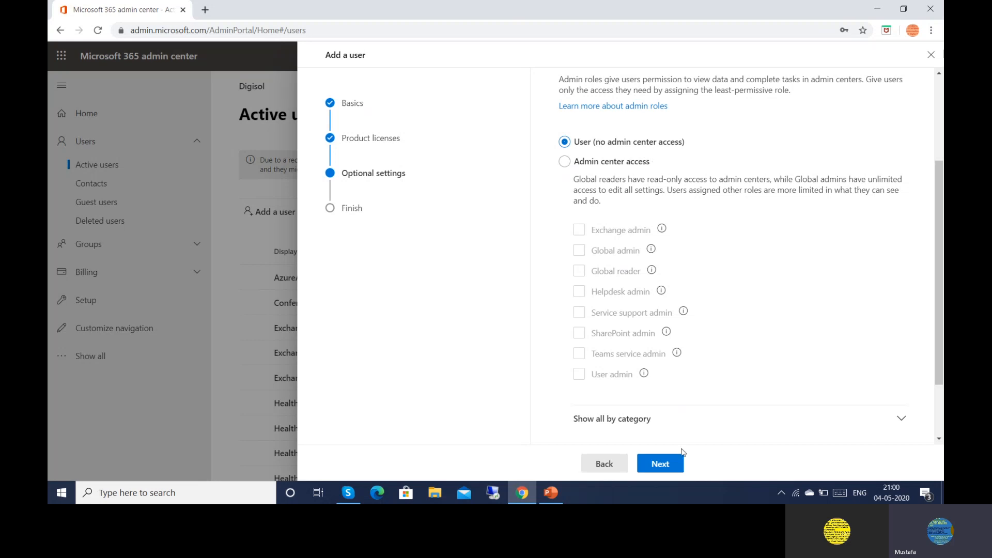
click(664, 468)
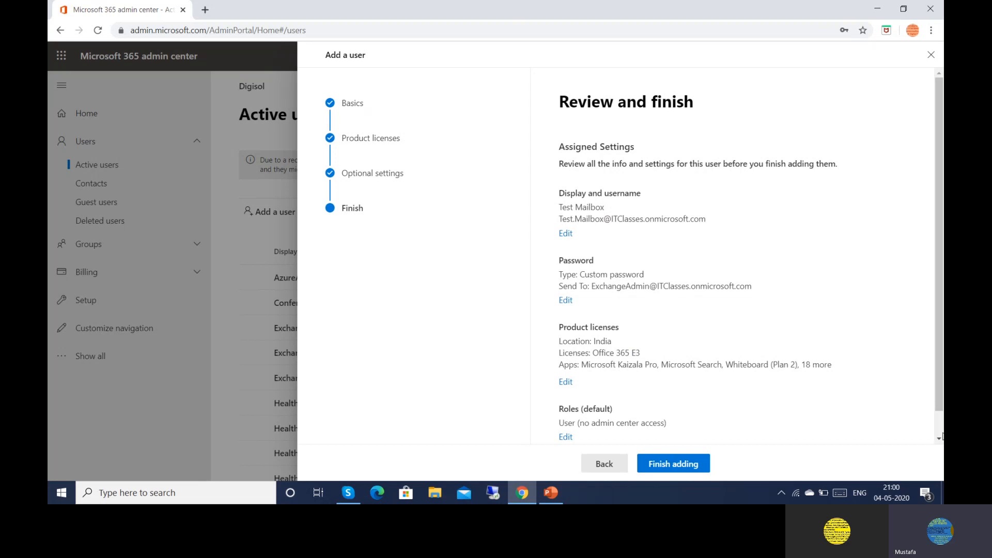
Review Test Mailbox's details, Office 365 E3 license and User role, then finish adding the account
click(939, 439)
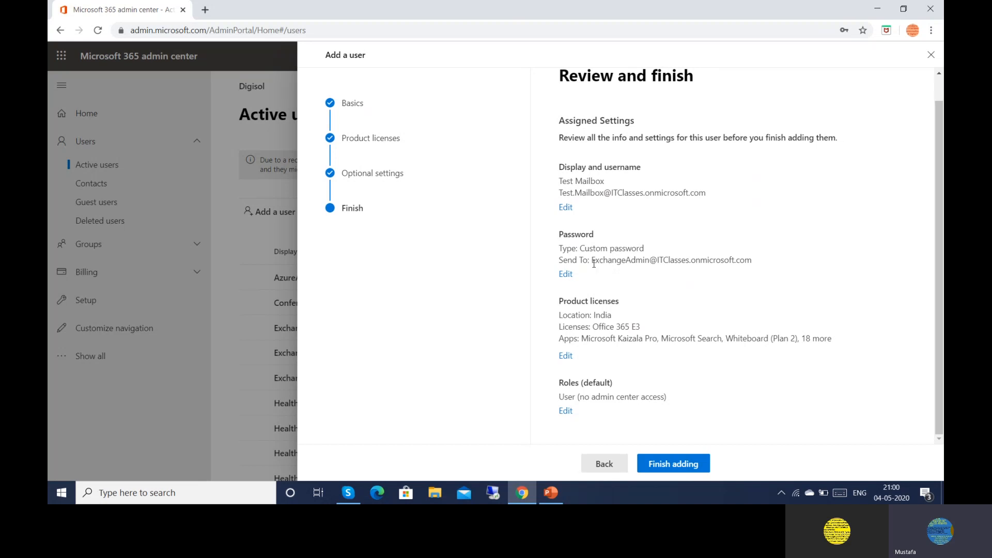
drag(593, 262, 753, 261)
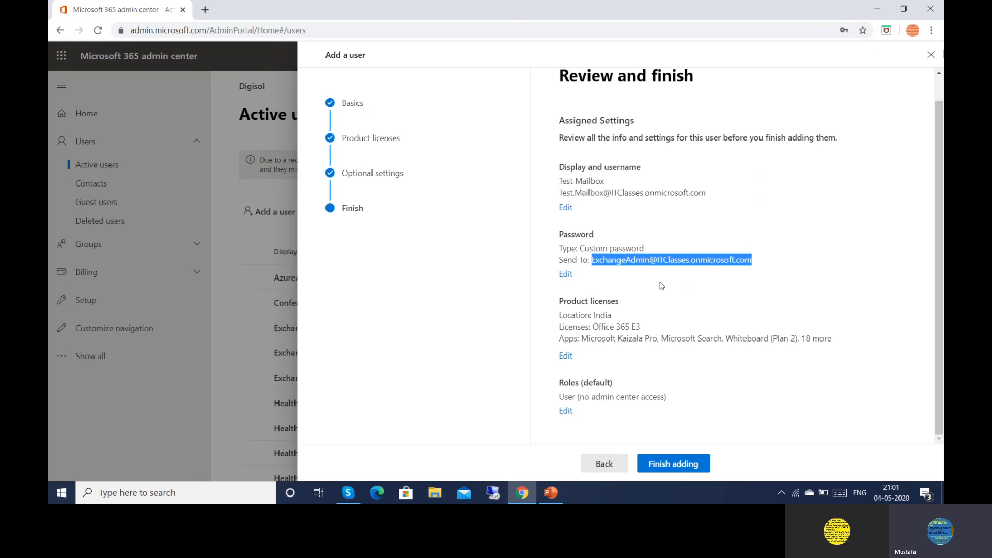
click(614, 323)
right_click(651, 332)
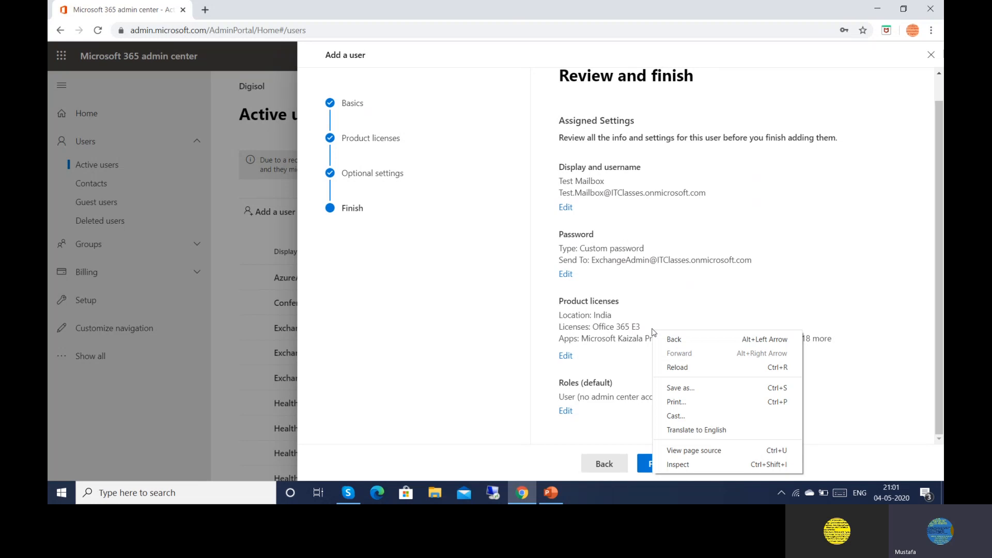
click(660, 321)
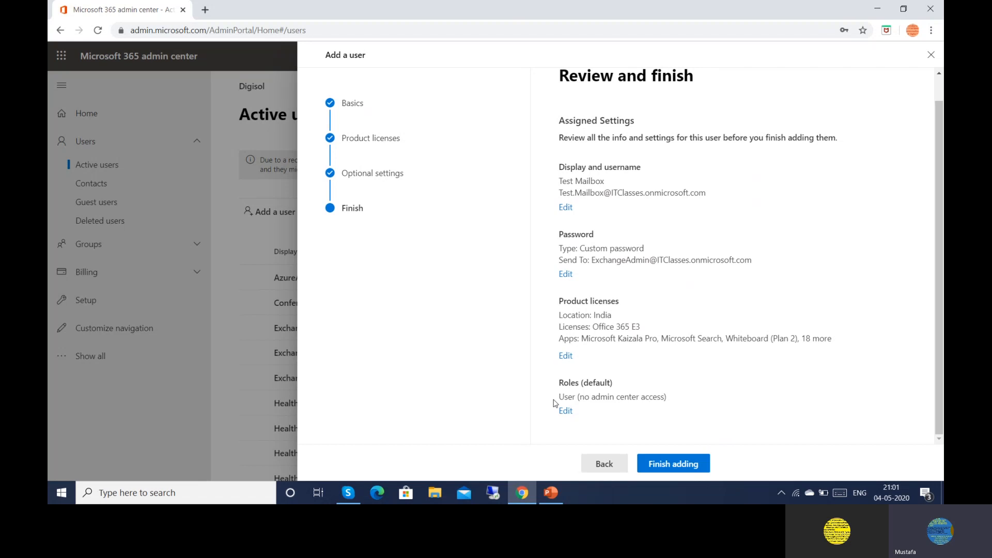
right_click(663, 463)
click(662, 464)
click(662, 465)
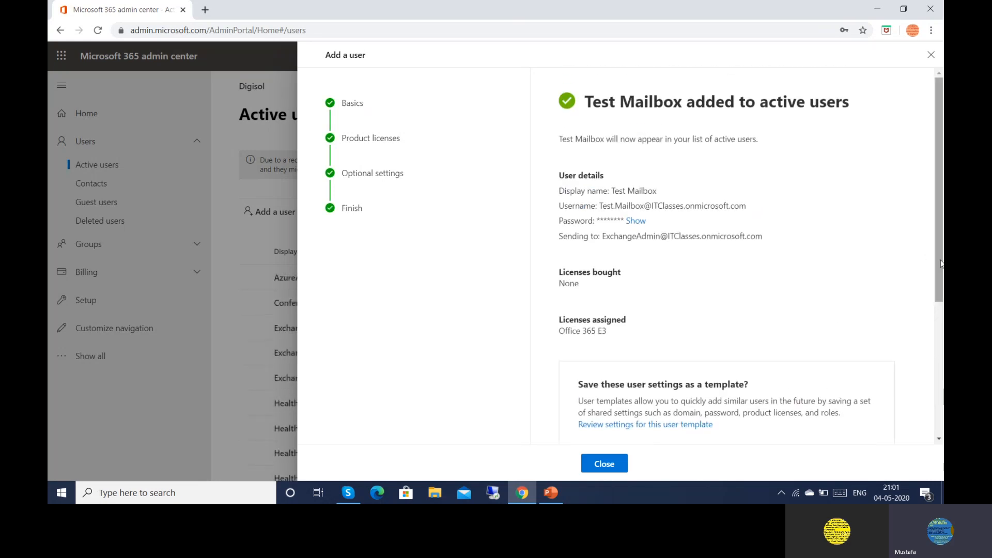
right_click(939, 278)
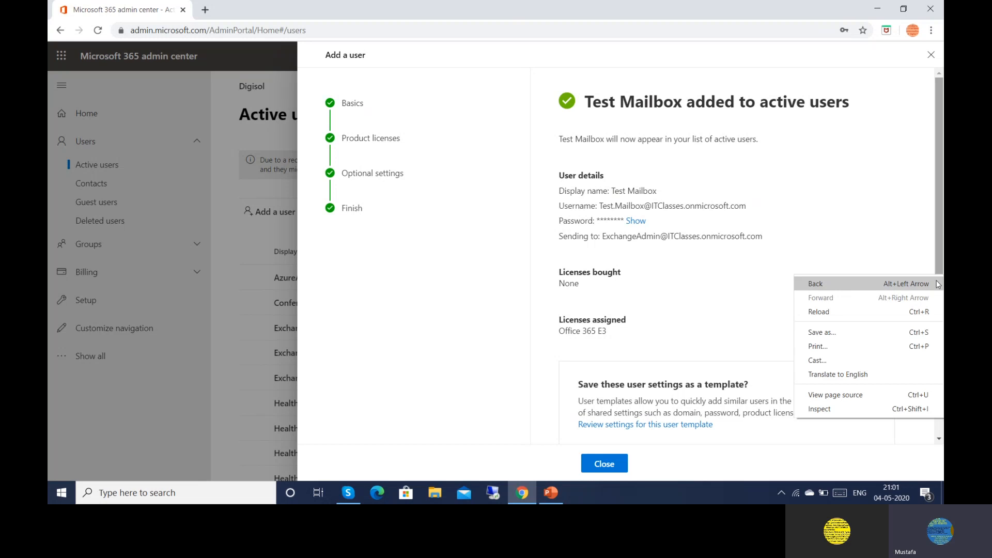
right_click(737, 295)
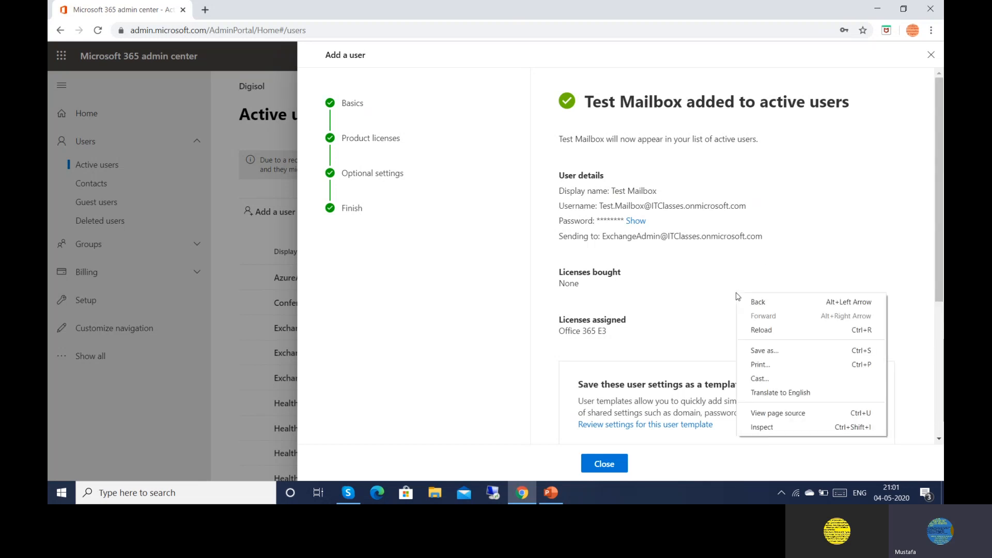
click(940, 440)
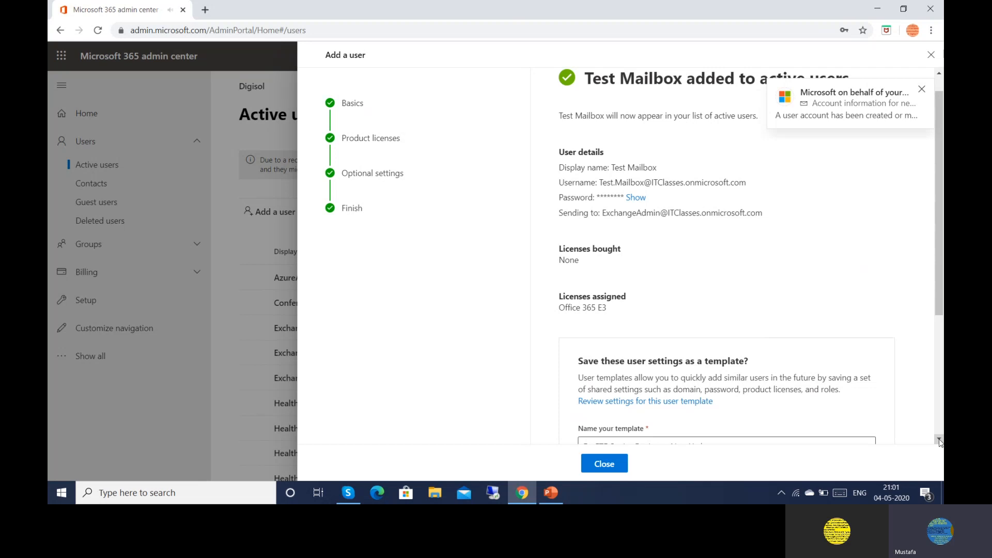
click(940, 440)
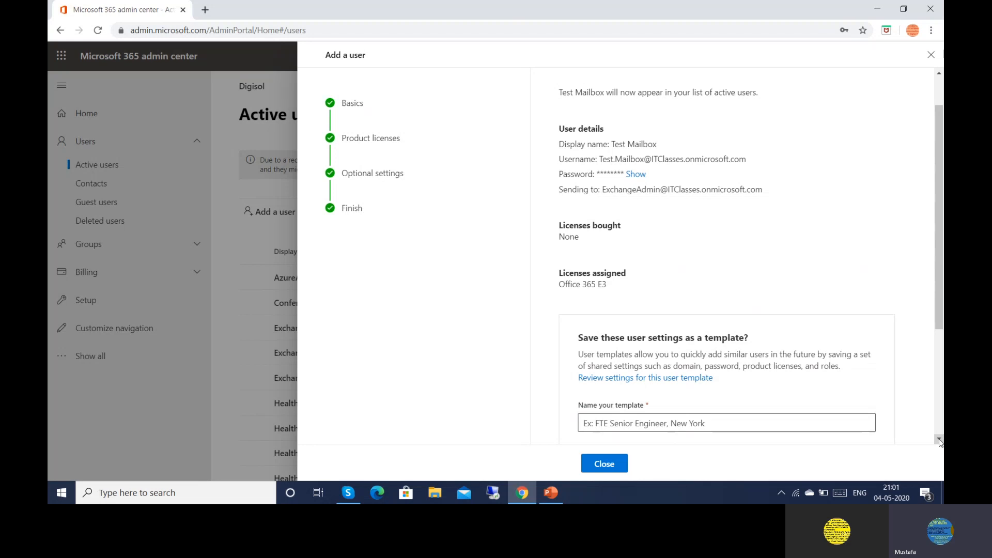
click(634, 176)
click(658, 176)
click(938, 438)
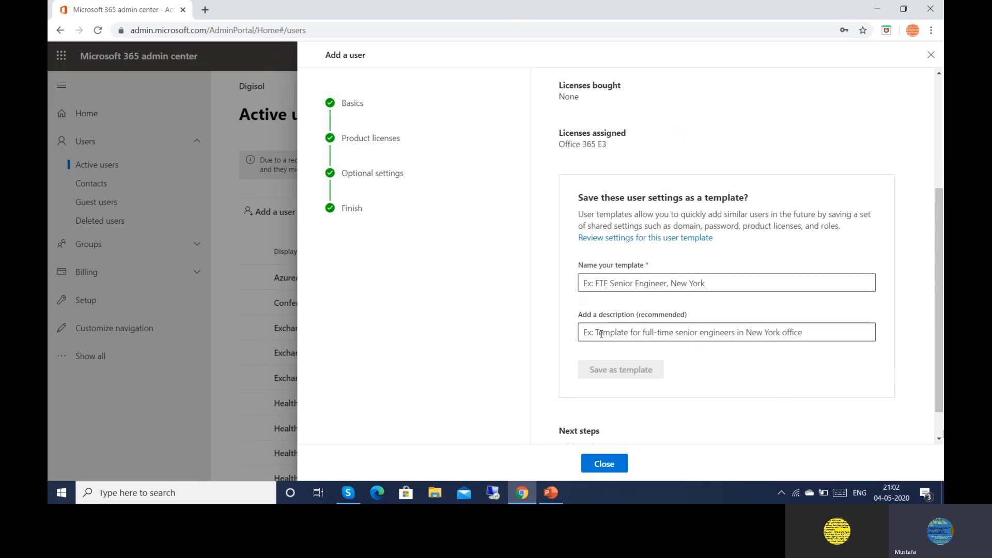
Close the confirmation and search the active users for 'test.mailbox'
click(599, 463)
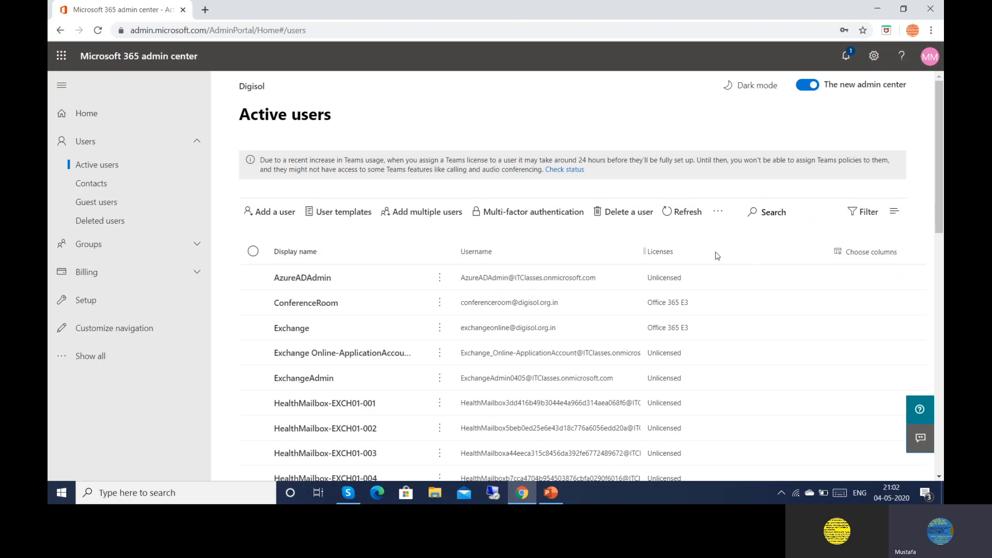
click(776, 211)
text(test)
text(.mail)
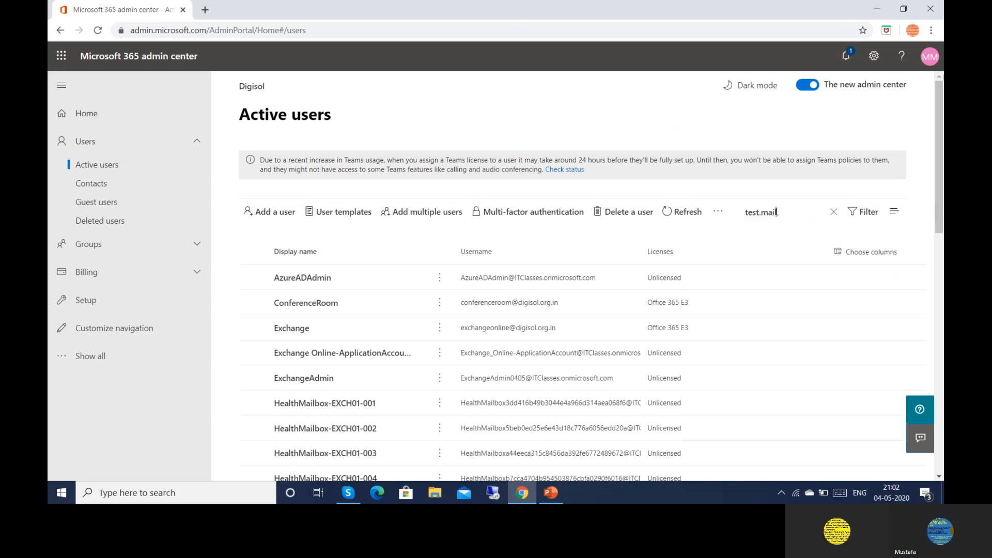
text(box)
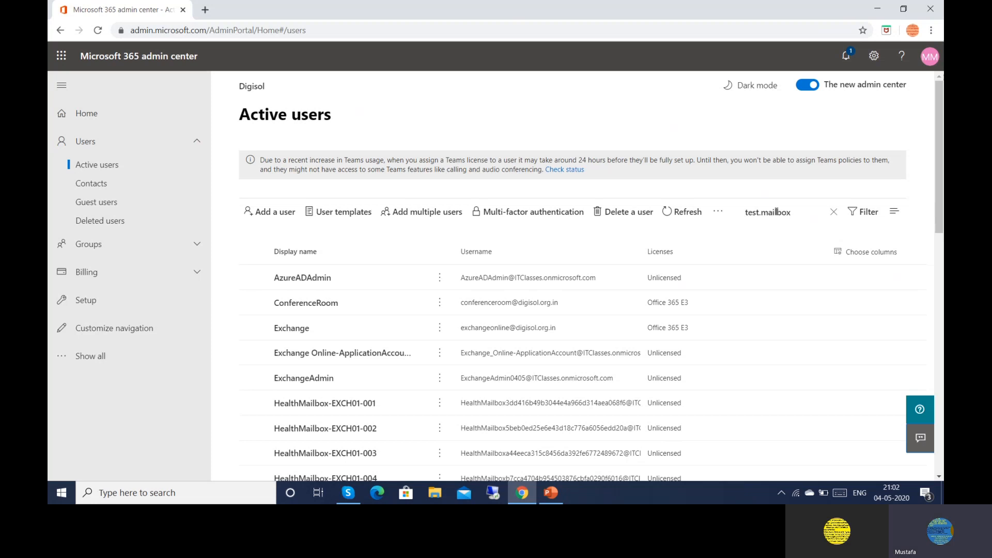
key(Return)
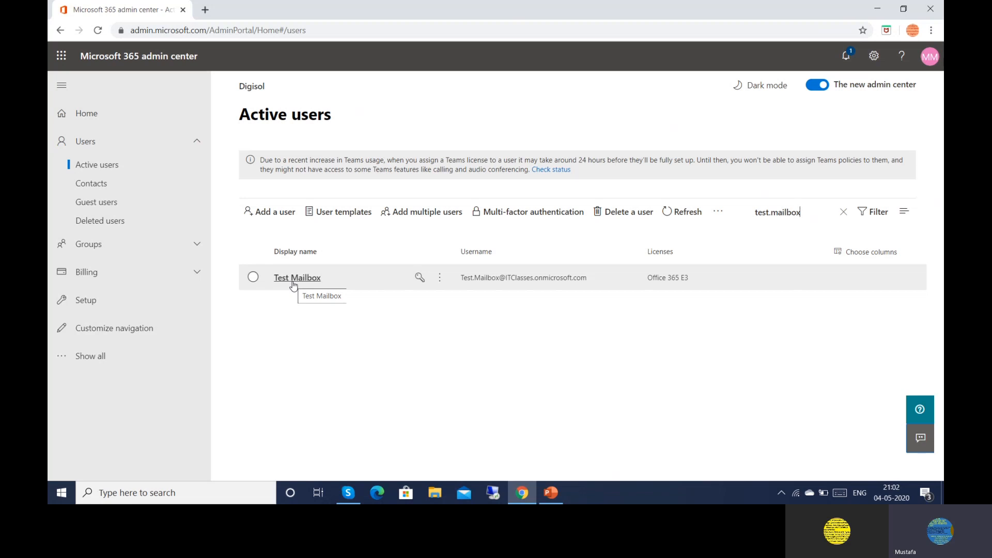
Open Test Mailbox's details and view its Devices tab, which shows no enrolled devices
click(293, 282)
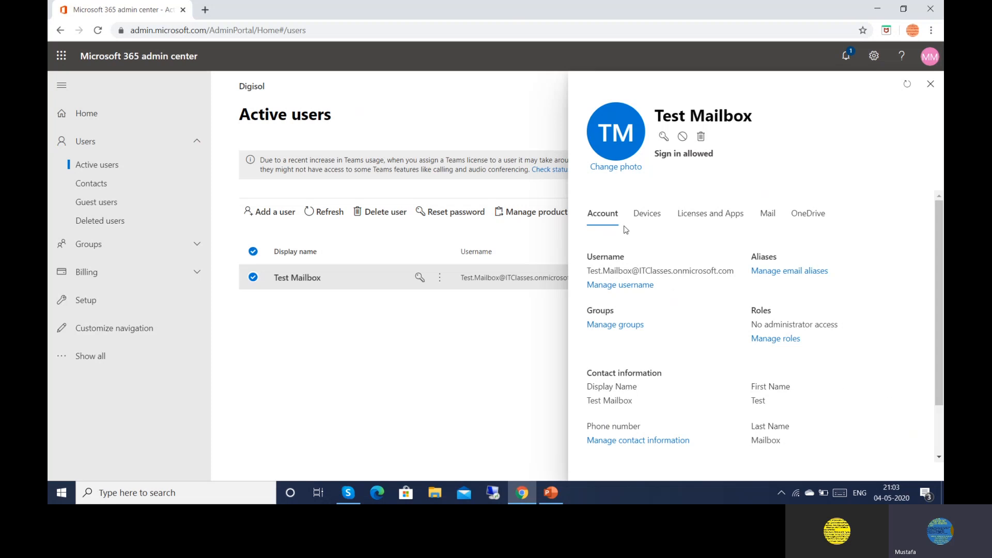
click(639, 217)
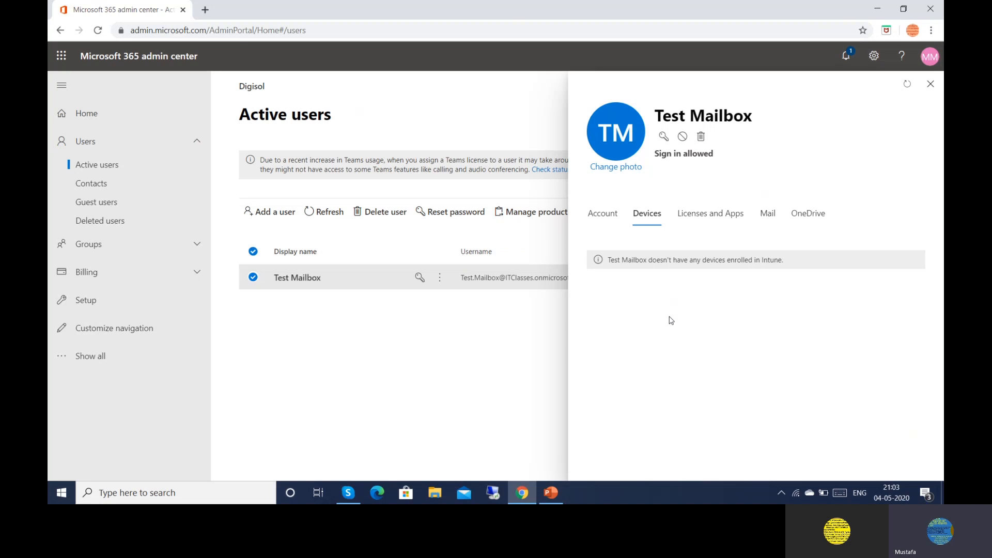
Confirm the Office 365 E3 license under Licenses and Apps, then view Test Mailbox's Mail settings
click(694, 225)
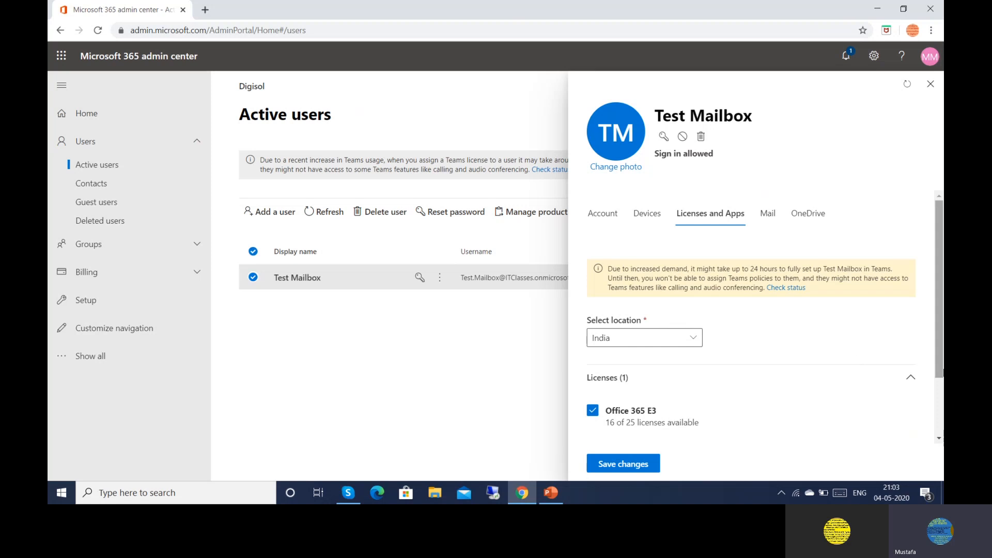
mouse_move(941, 373)
mouse_down()
mouse_move(939, 405)
mouse_move(939, 387)
mouse_up()
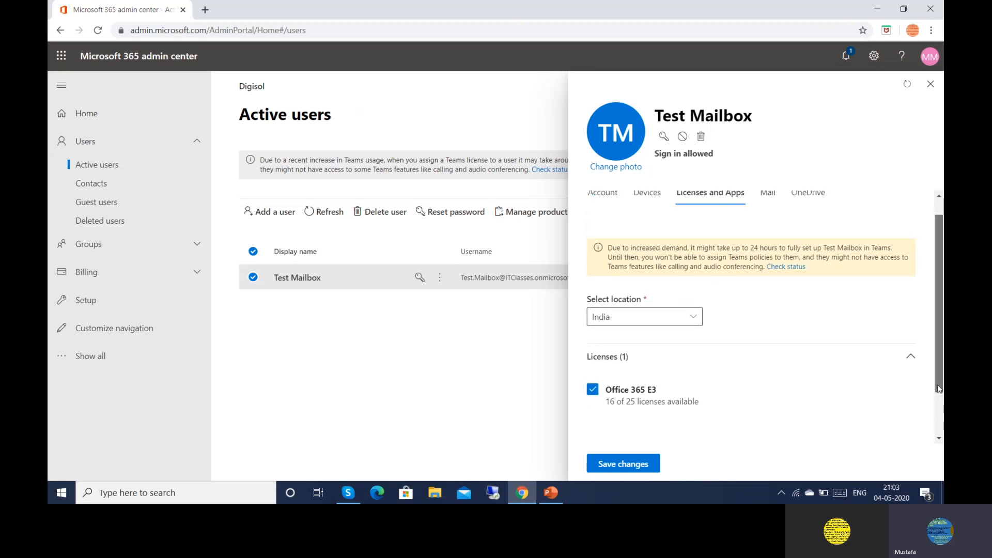
click(763, 200)
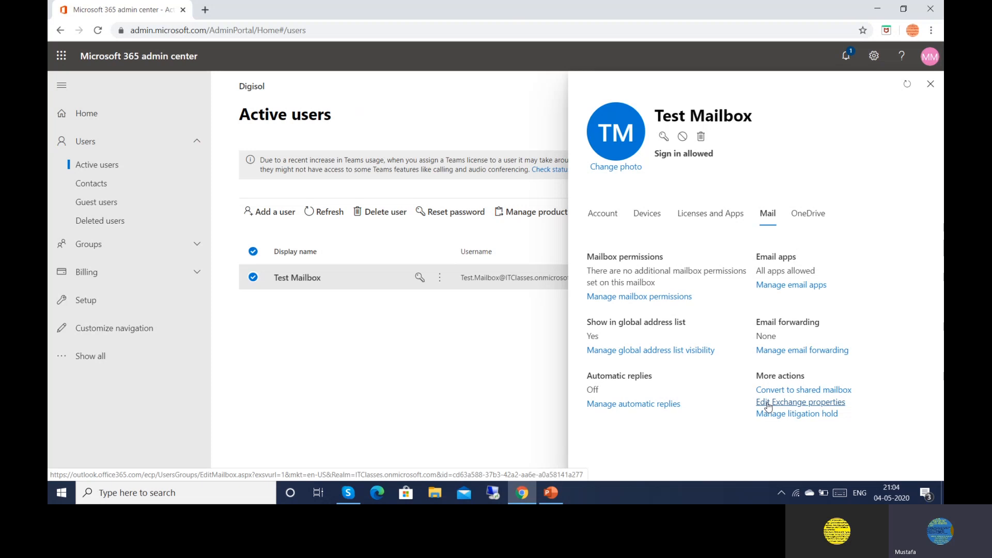
Open Test Mailbox's Exchange properties in a new browser tab and return to the admin center
right_click(768, 406)
right_click(761, 406)
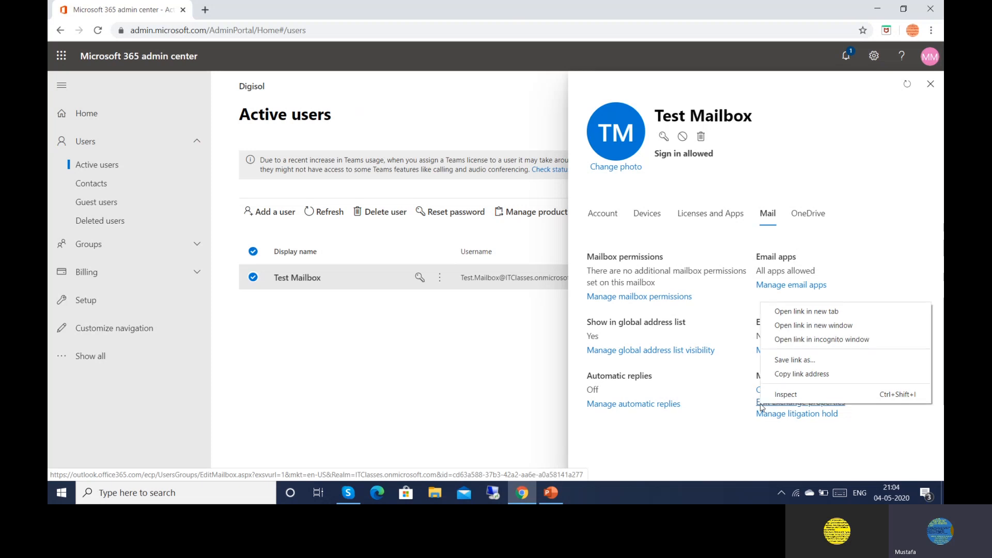
click(761, 406)
right_click(761, 407)
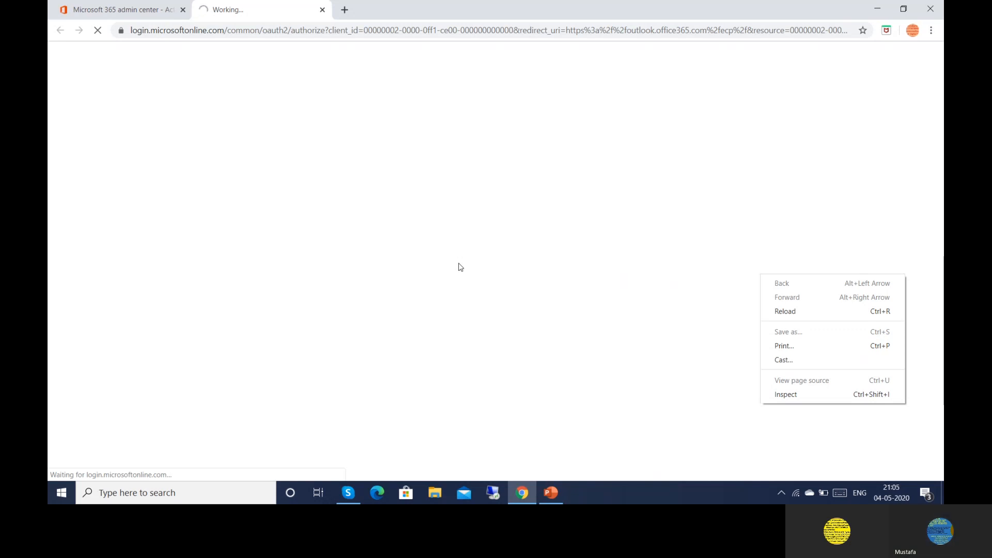
click(110, 17)
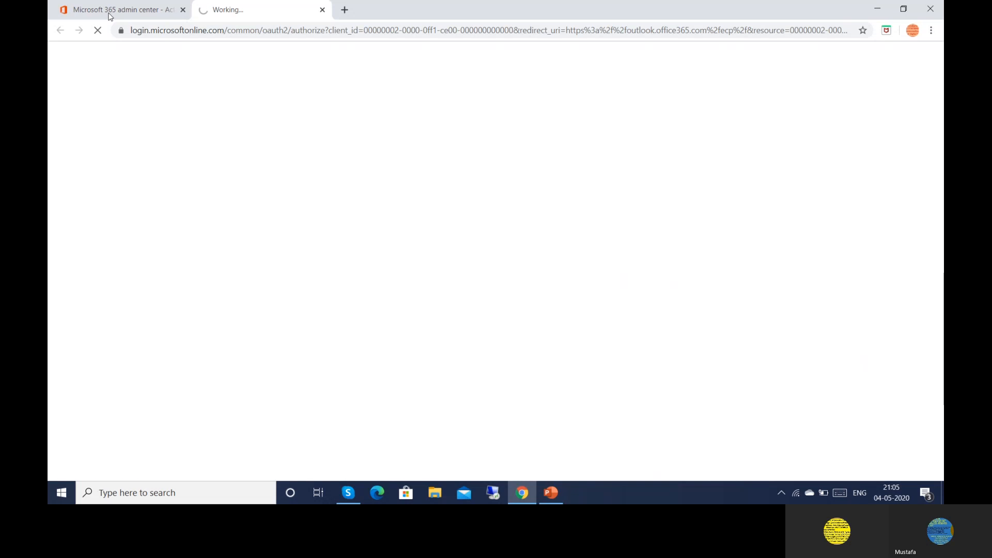
click(110, 10)
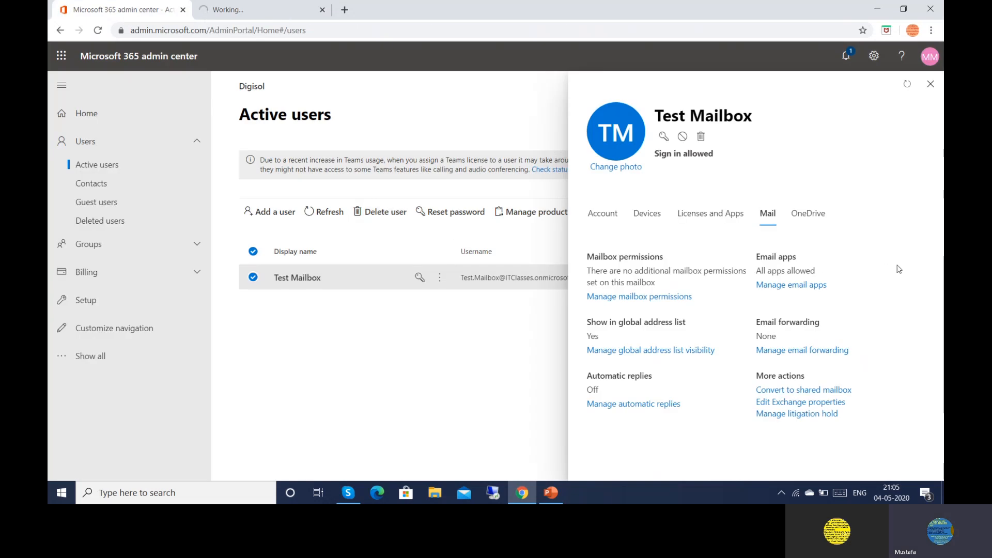
Check Test Mailbox's OneDrive status, which reports OneDrive isn't set up
click(811, 222)
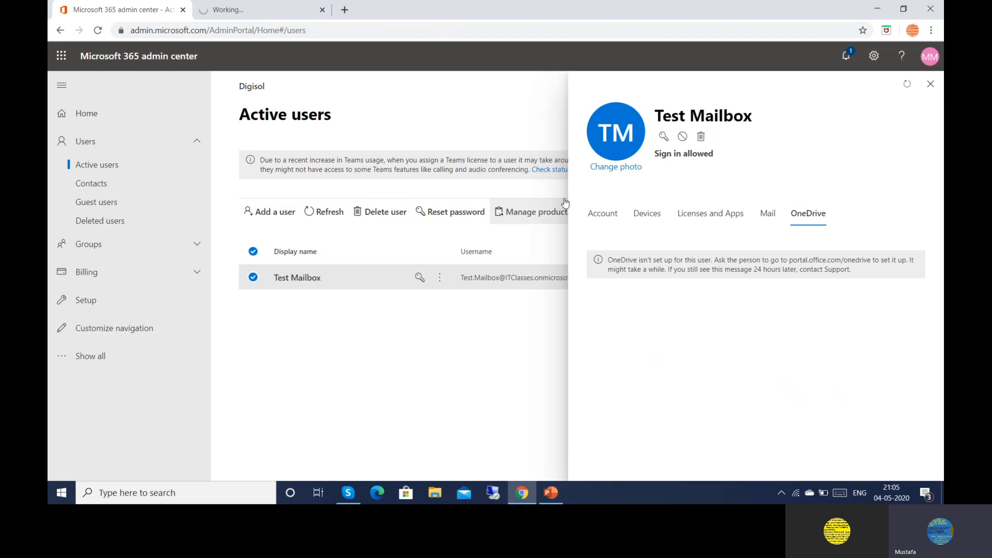
click(243, 11)
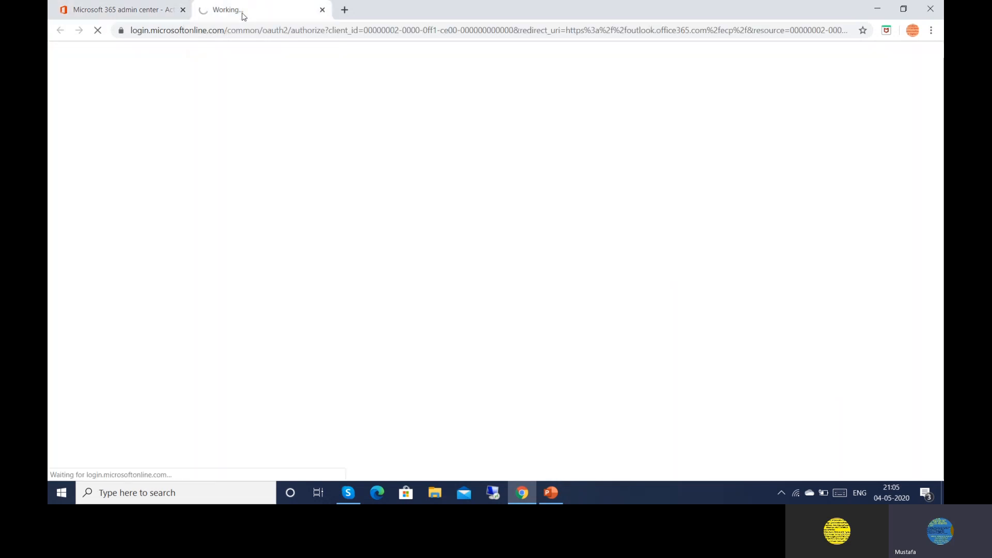
click(136, 16)
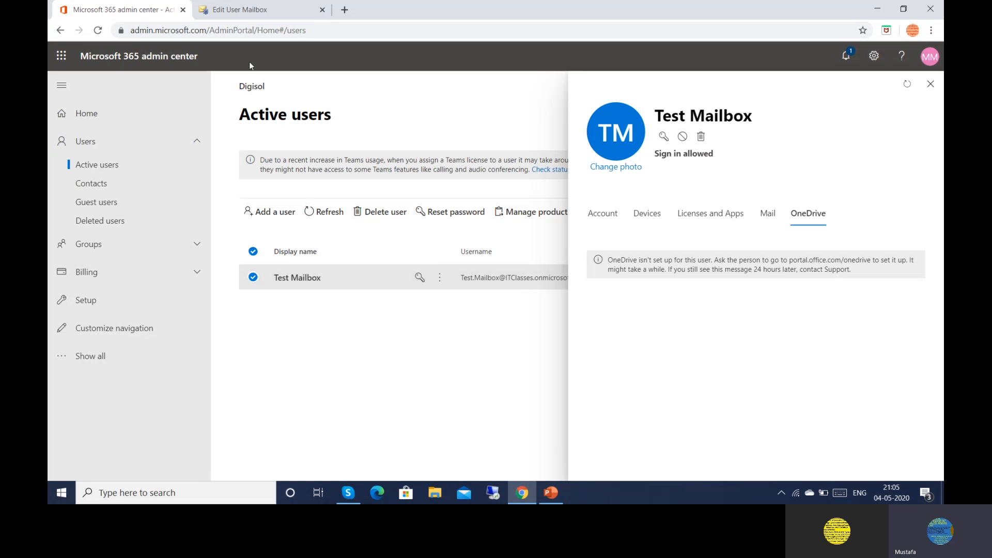
In Edit User Mailbox, expand More options, then view mailbox usage: 16.98 KB of 99 GB
click(216, 10)
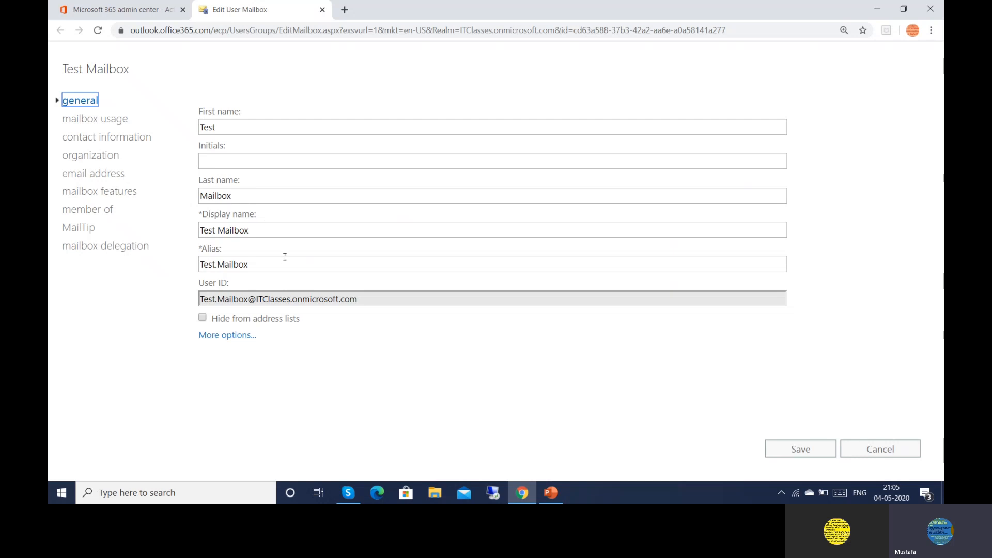
mouse_move(287, 321)
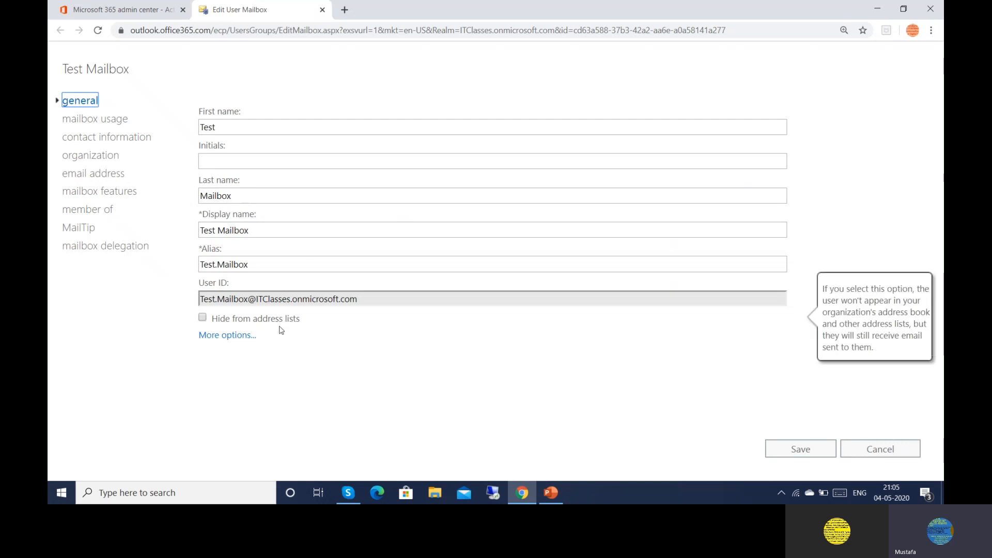
click(242, 336)
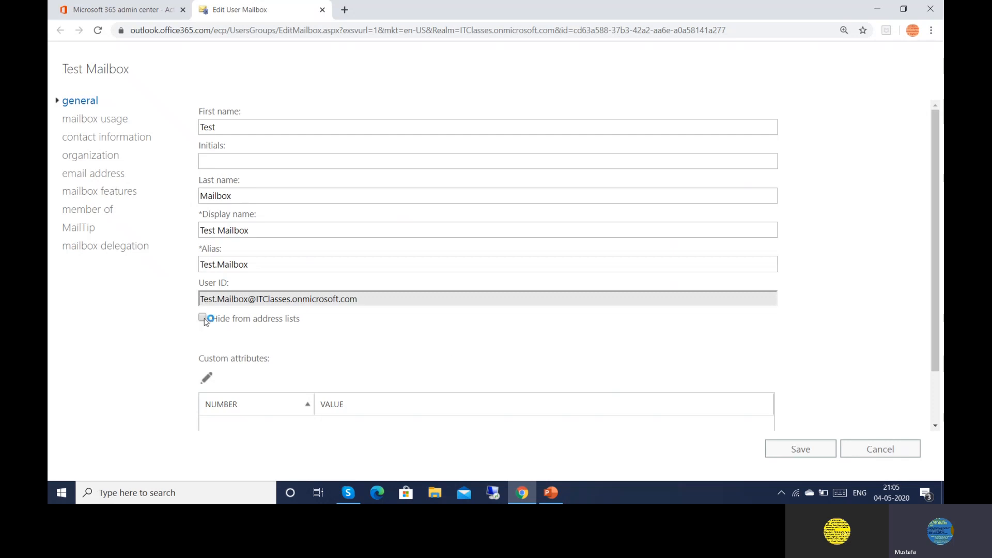
mouse_move(206, 321)
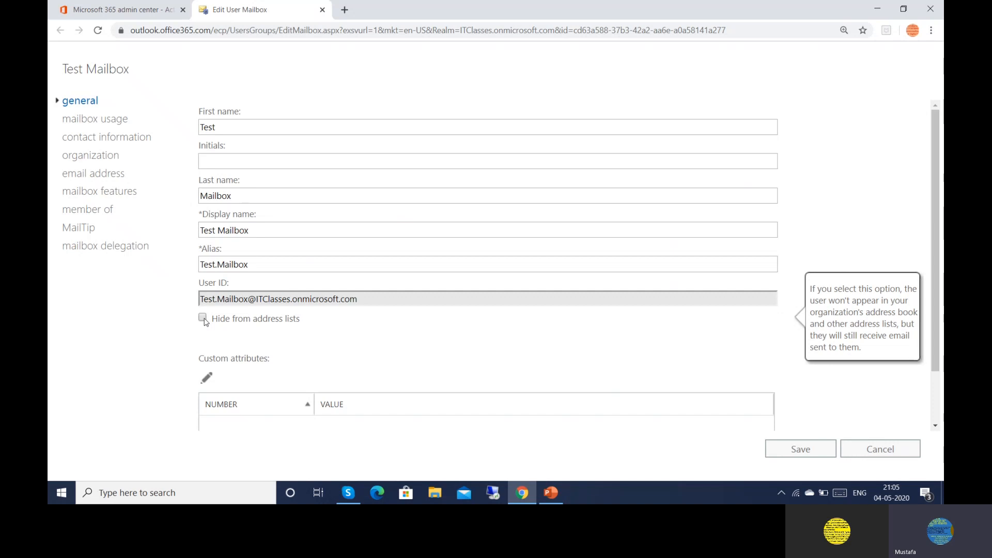
click(82, 120)
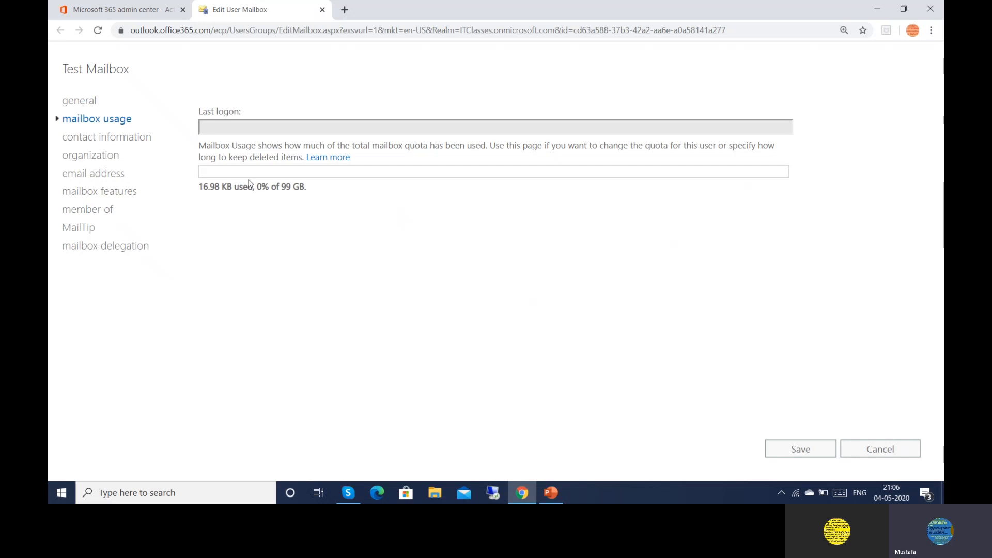
Review Test Mailbox's contact information, then view the empty Title and Department organization fields
click(106, 138)
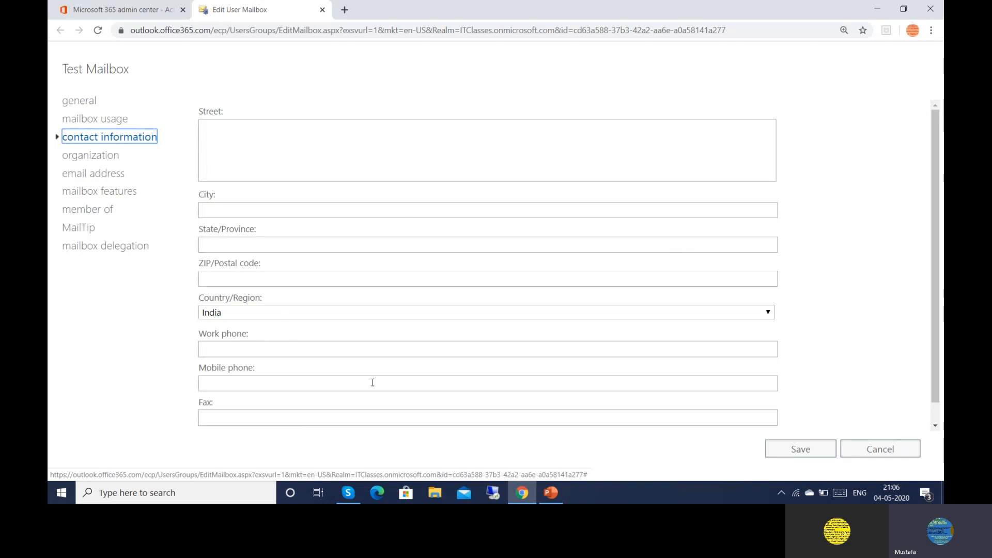
click(935, 426)
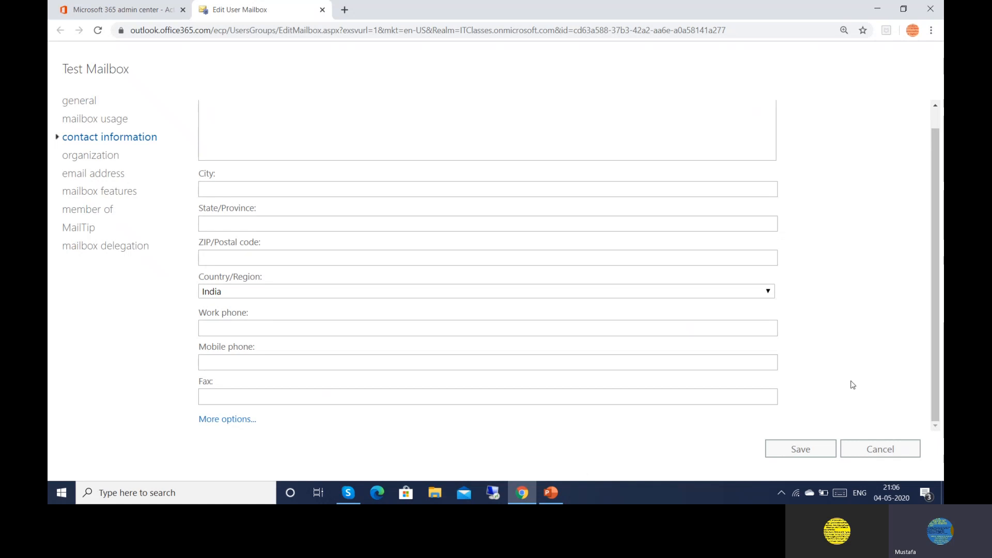
click(91, 156)
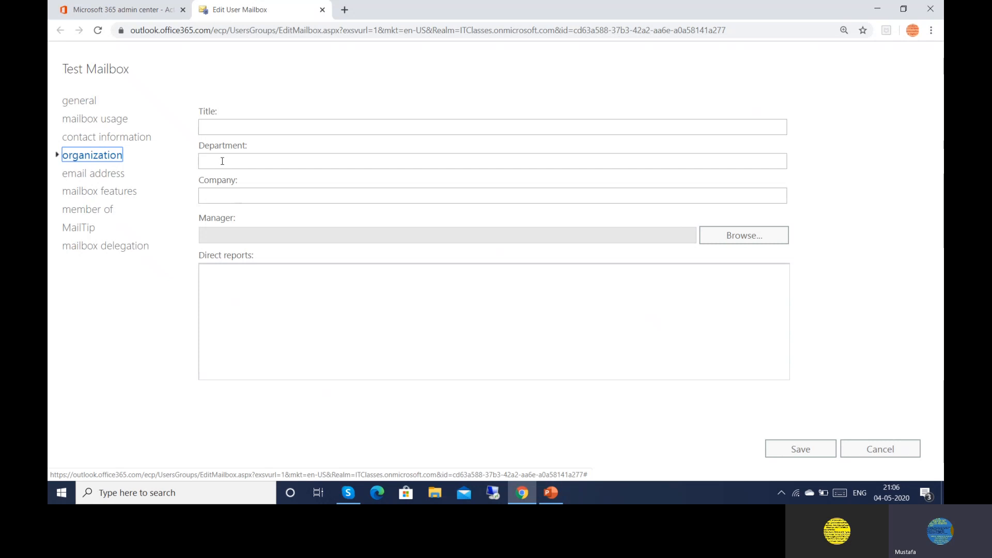
click(217, 131)
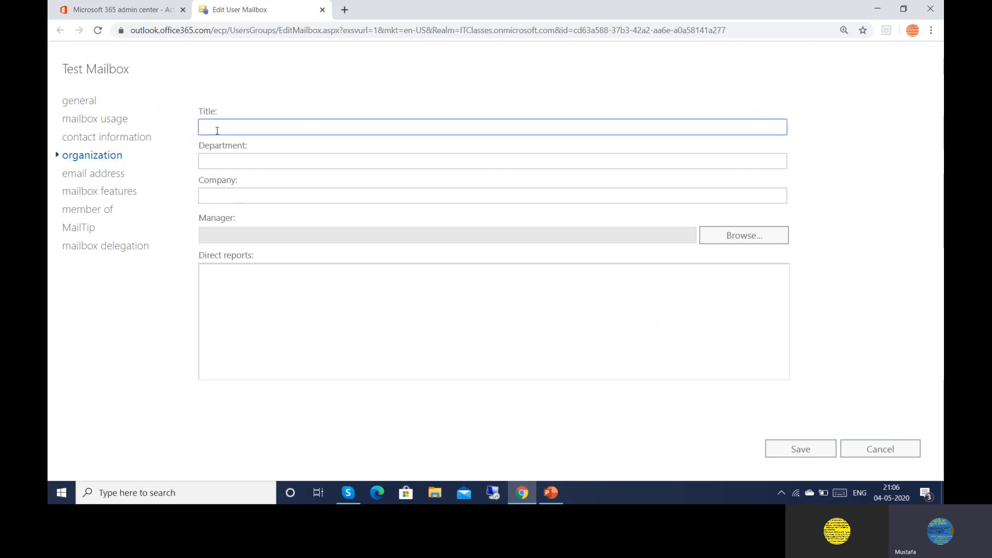
click(215, 162)
Choose exchangeonline as manager through Browse, then view the mailbox's single SMTP email address
click(219, 191)
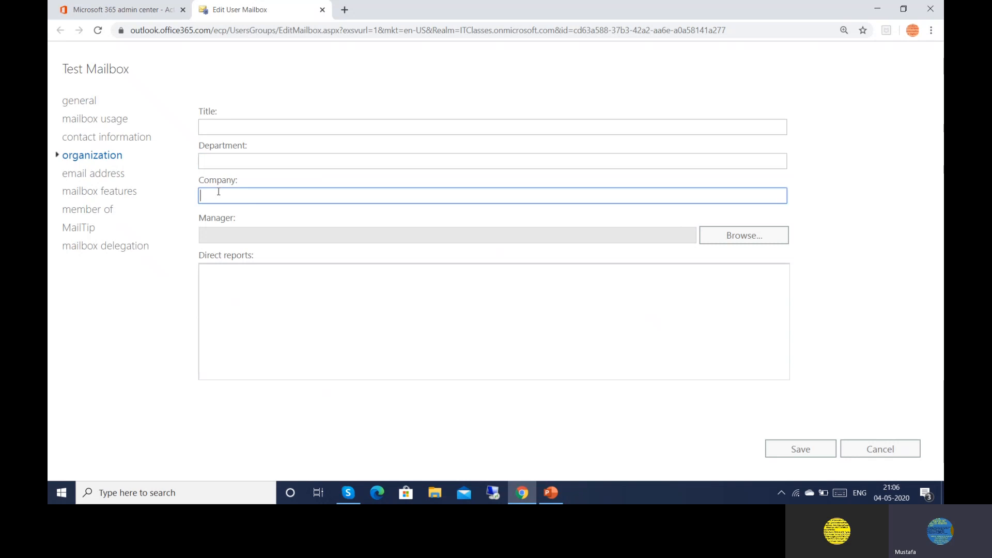
click(722, 235)
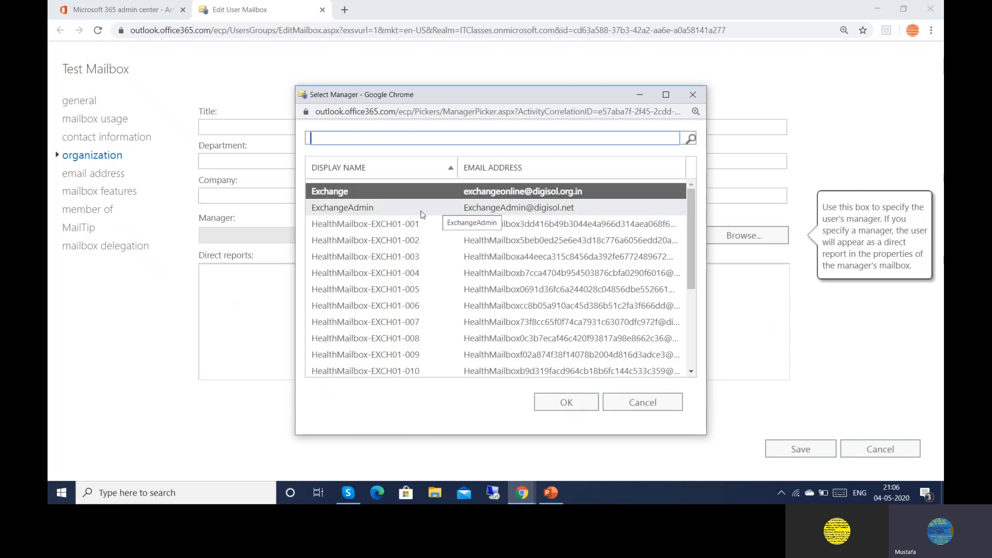
click(578, 406)
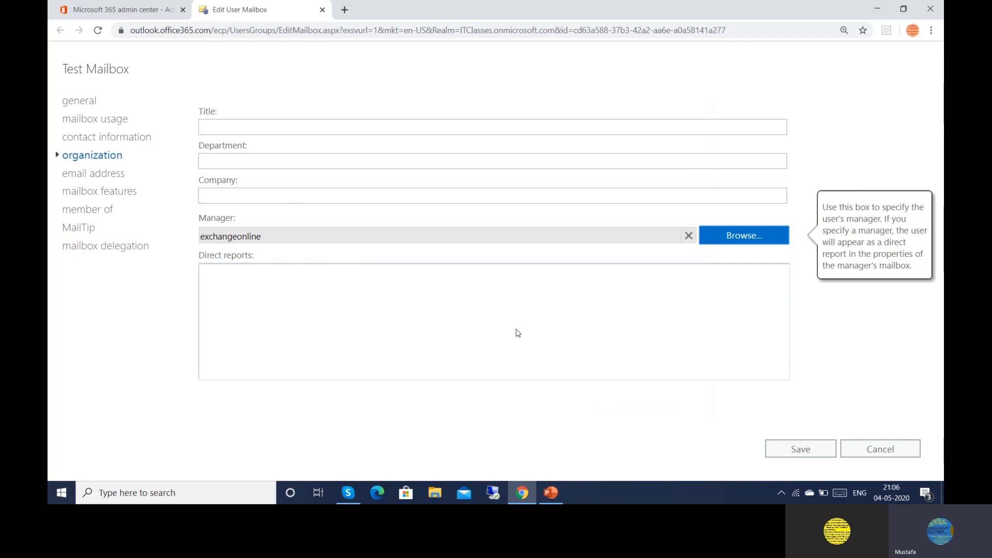
click(86, 179)
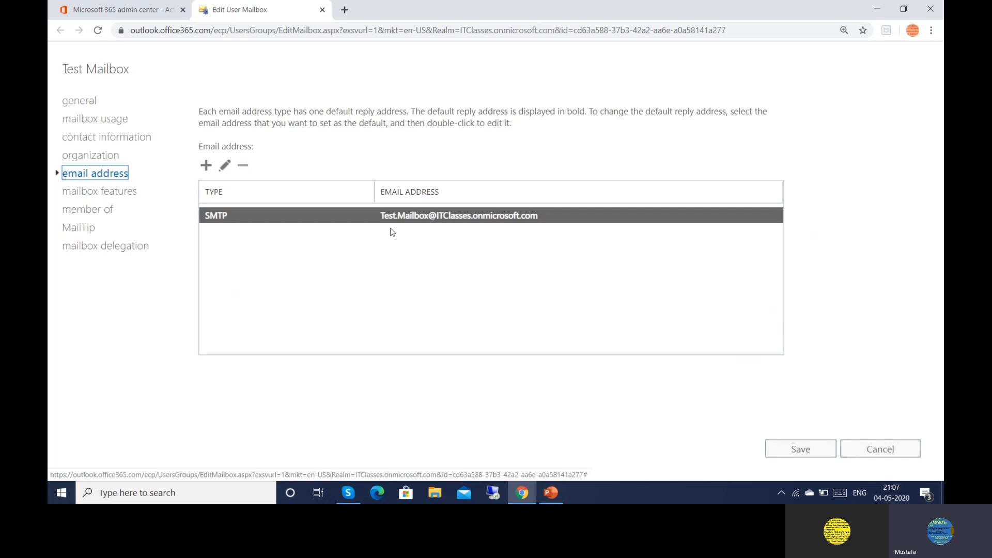
Review mailbox features: IMAP, POP3 and MAPI enabled, litigation hold and archiving disabled, down to Mail Flow
click(116, 197)
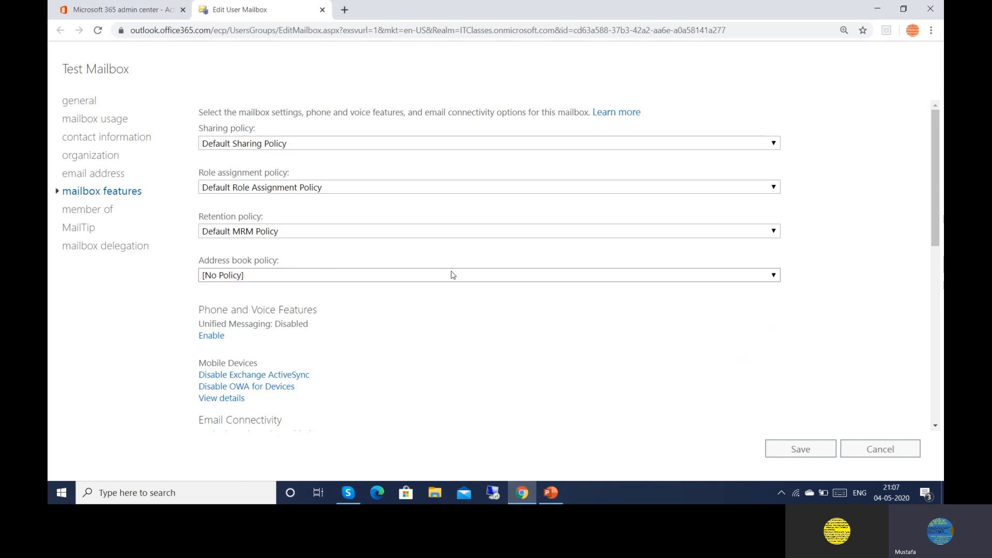
click(935, 425)
click(934, 426)
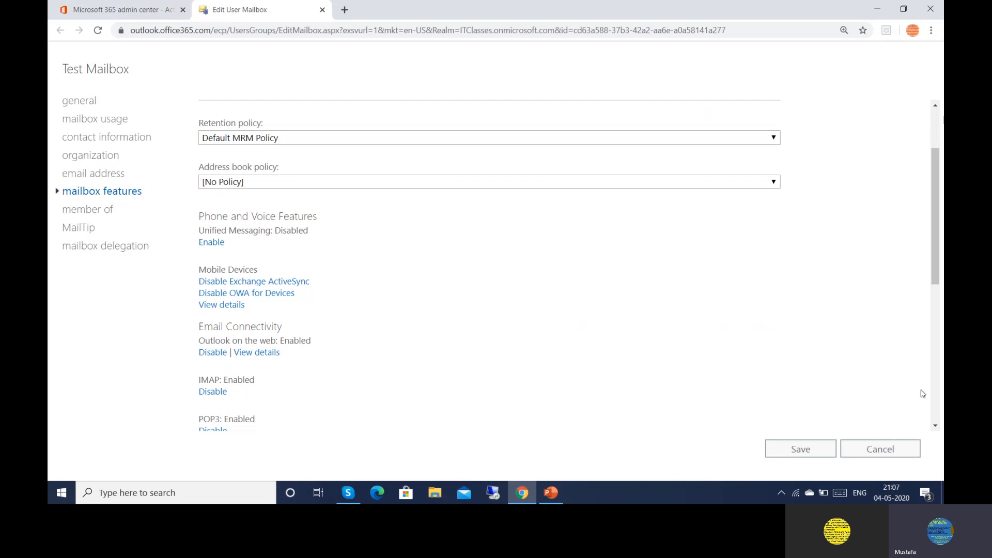
click(935, 426)
click(935, 426)
click(935, 426)
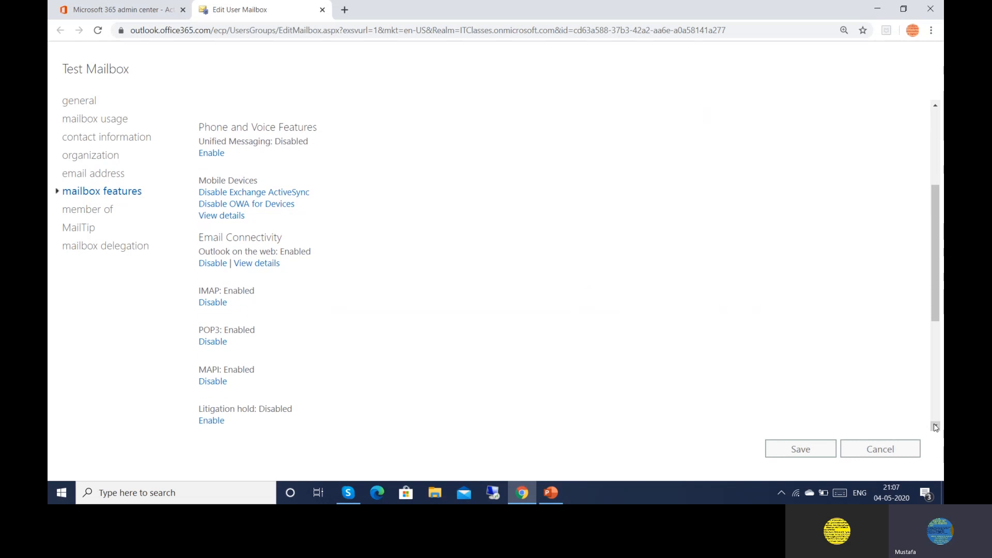
click(935, 426)
click(935, 425)
click(934, 426)
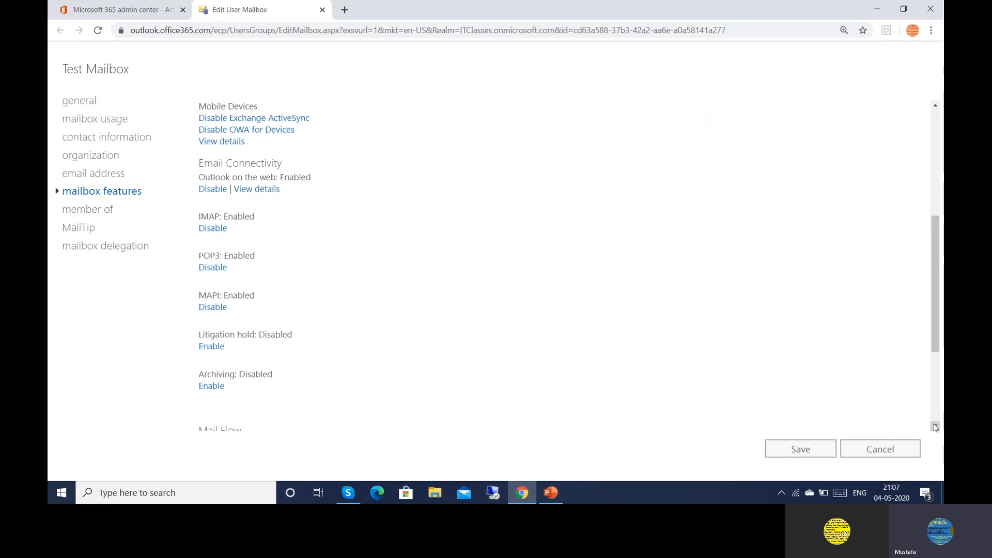
click(935, 426)
click(935, 426)
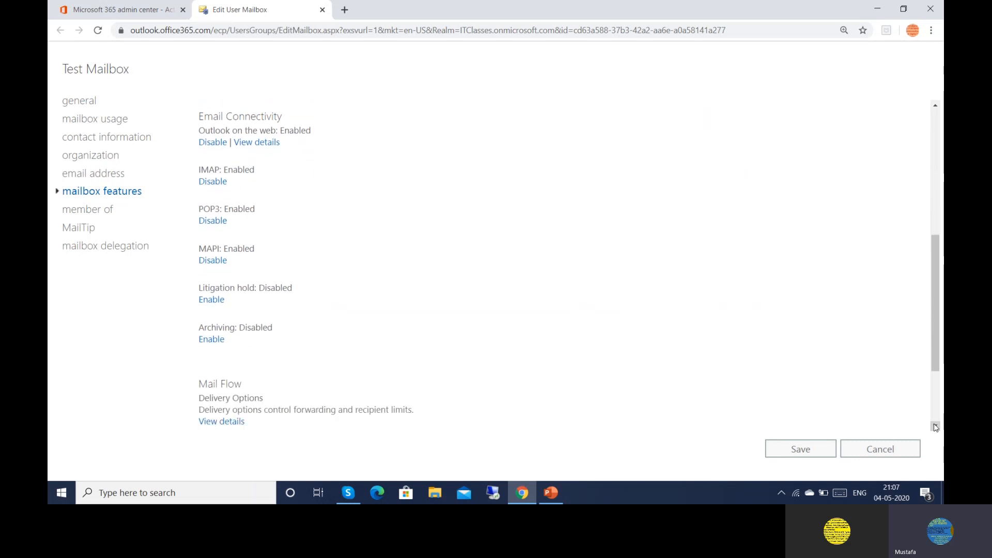
click(935, 425)
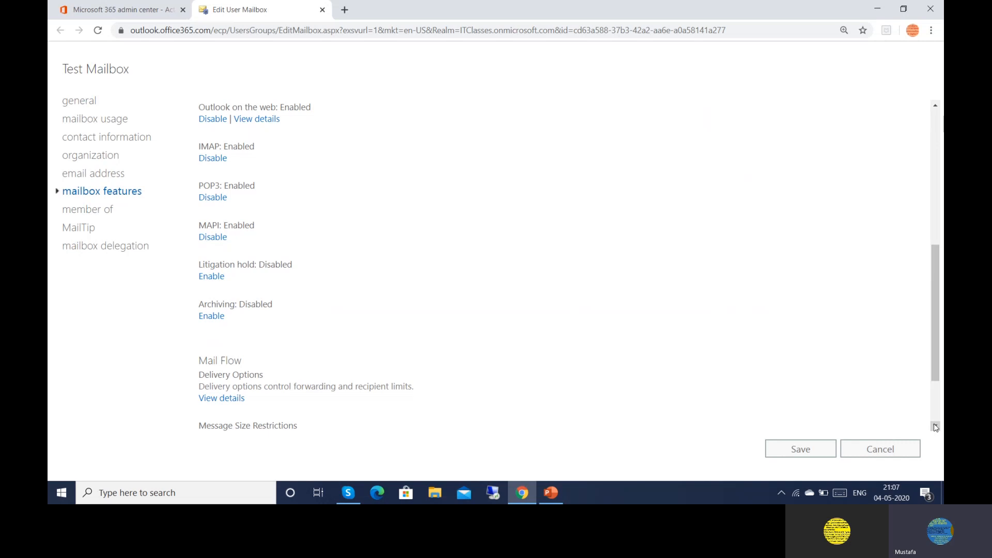
click(935, 426)
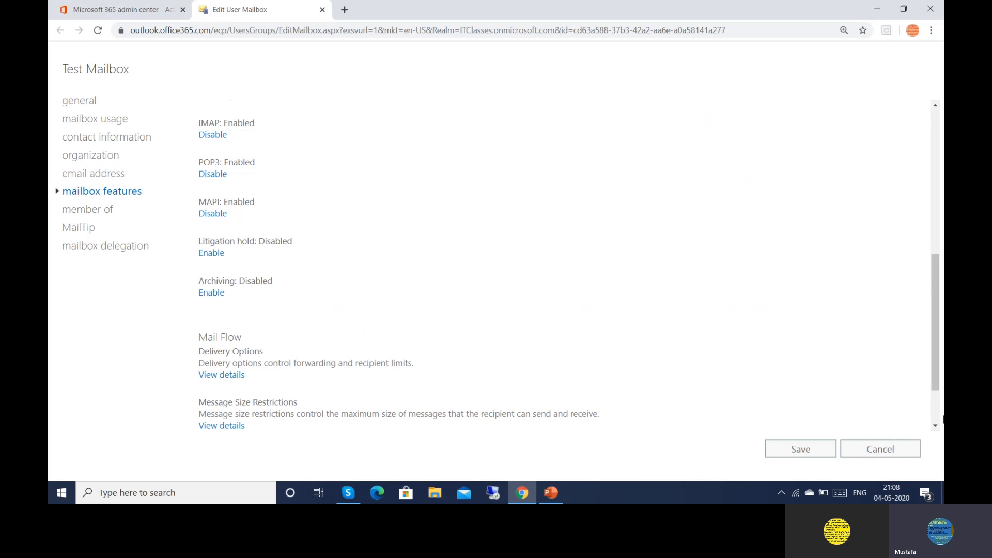
scroll(937, 424, down, 3)
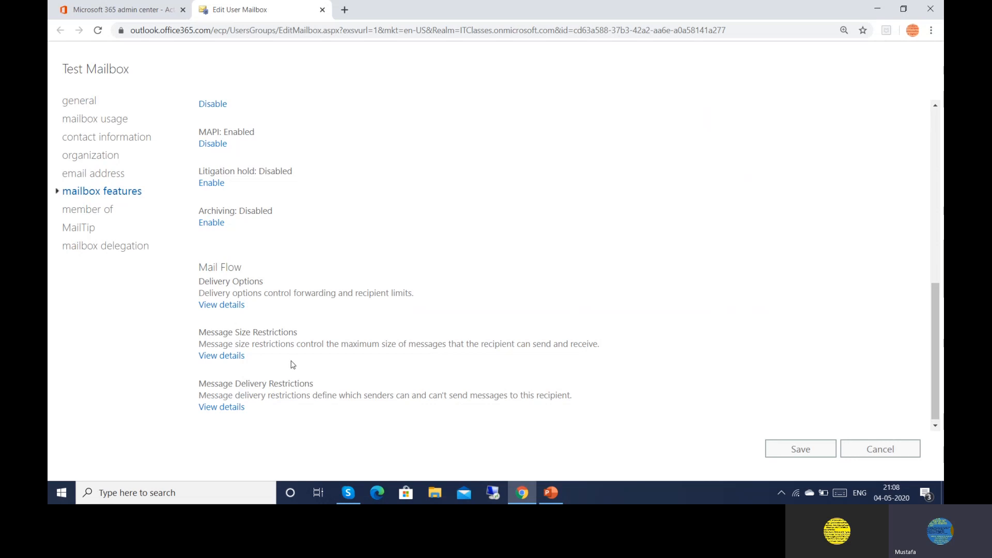
View the message size restriction details without changes, then list member-of groups showing Digisol
click(217, 356)
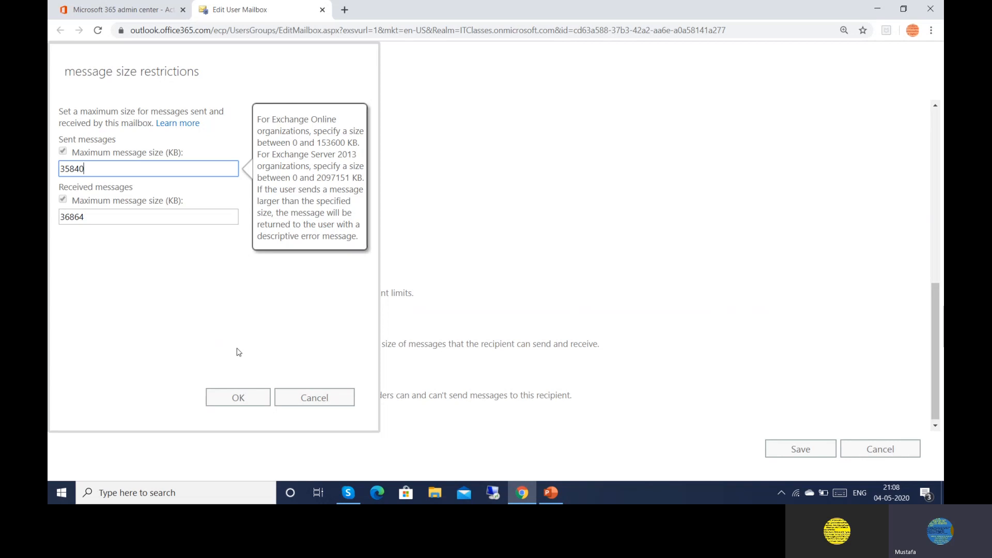
click(302, 403)
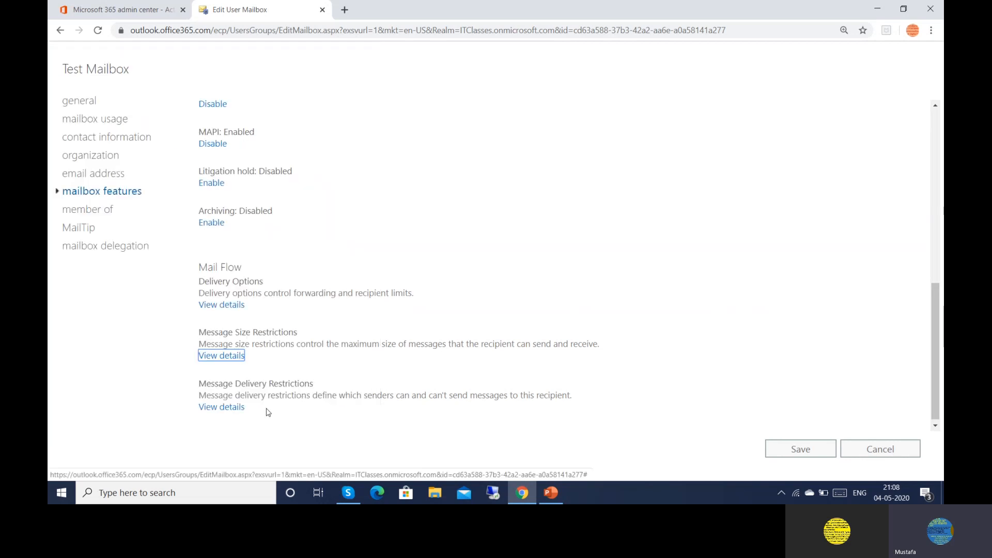
click(83, 208)
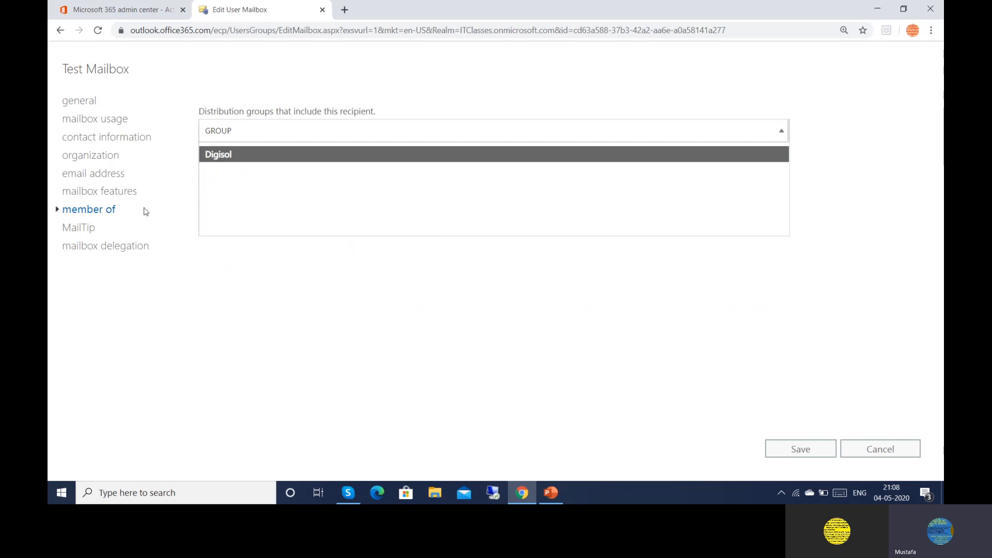
Leave the MailTip blank and review delegation: Send As NT AUTHORITY\SELF, Send on Behalf and Full Access empty
click(79, 229)
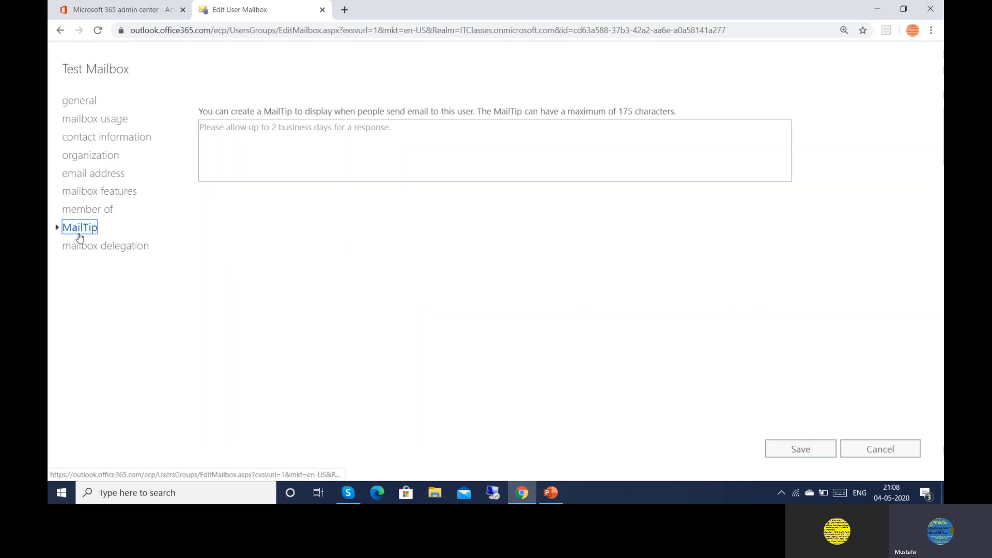
click(221, 172)
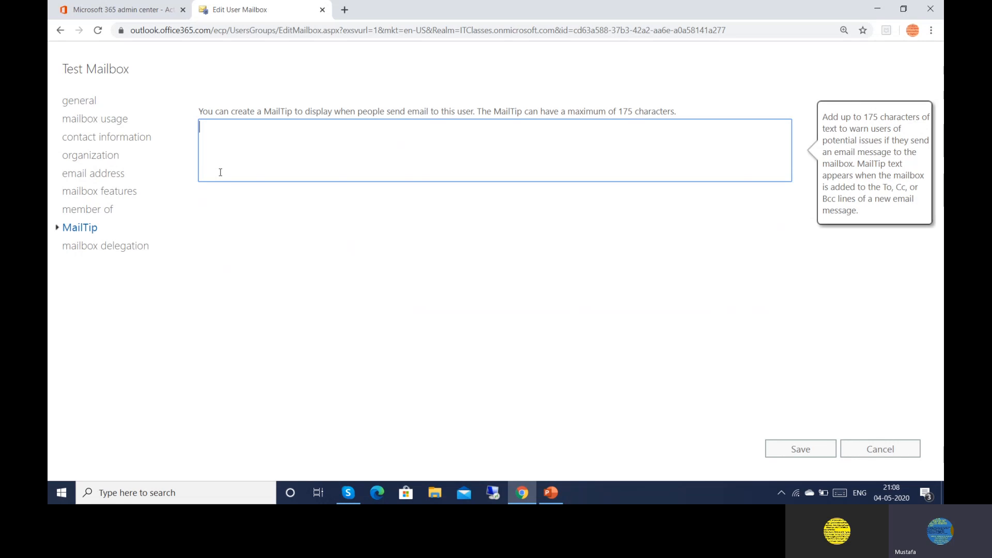
click(100, 247)
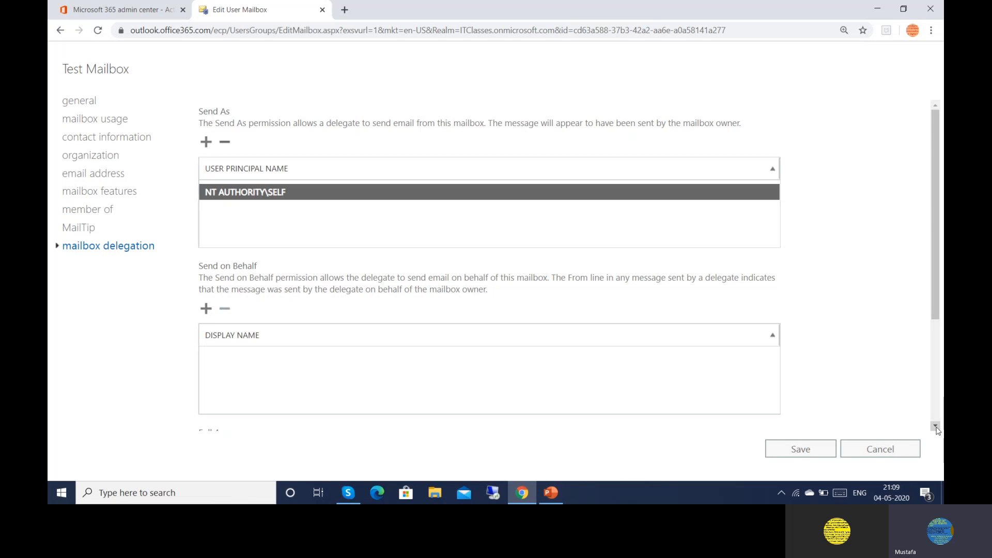
scroll(932, 429, down, 3)
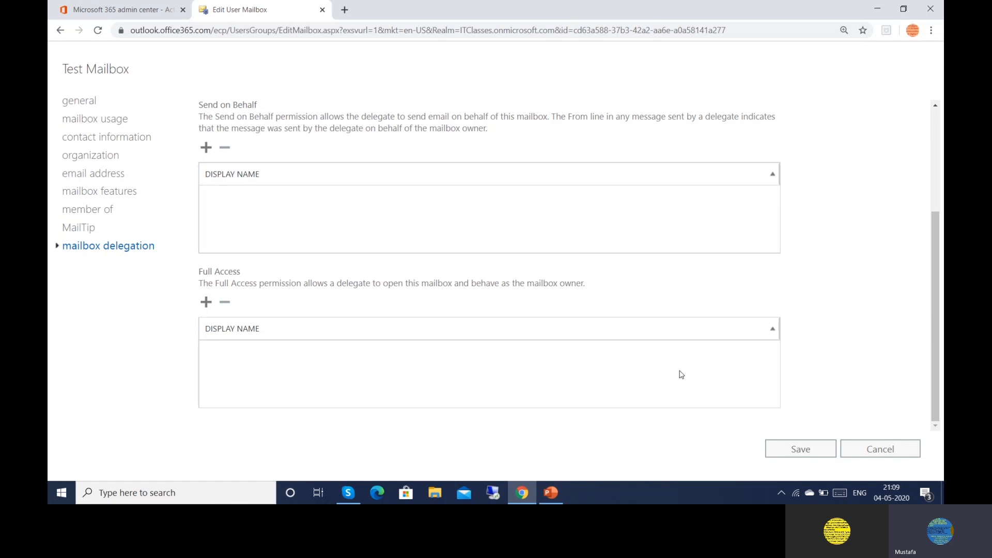
Cancel the mailbox edits, close the Test Mailbox panel, and sign the administrator out
click(873, 450)
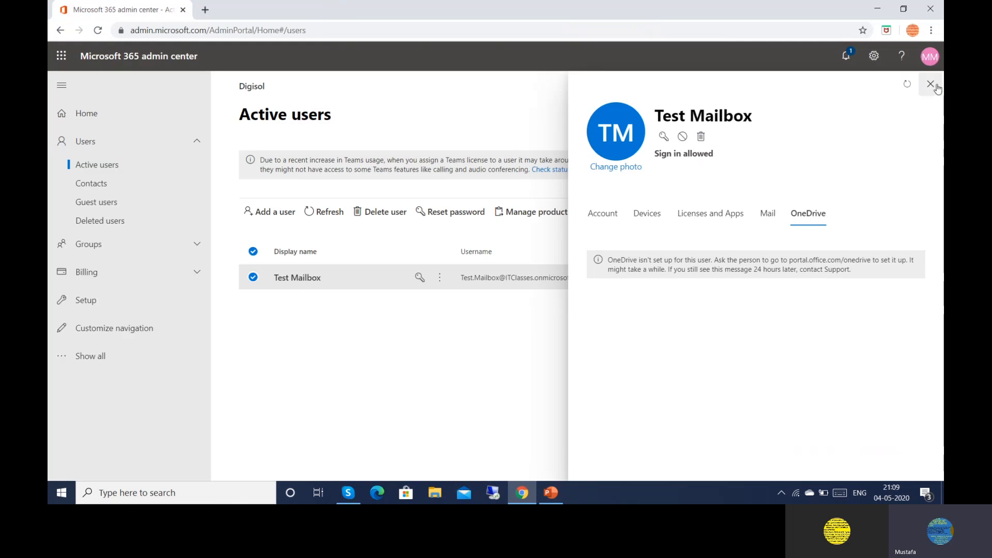
click(929, 83)
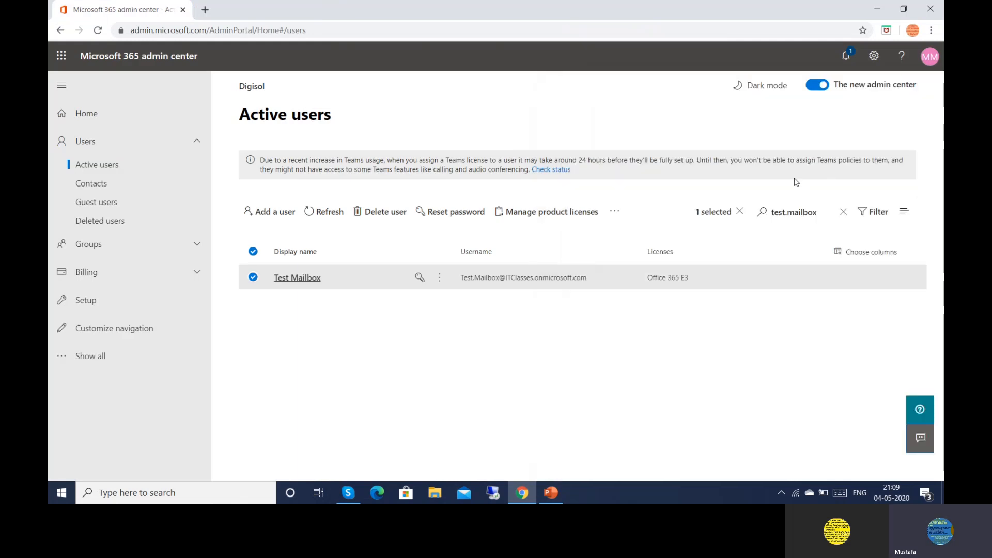
click(929, 64)
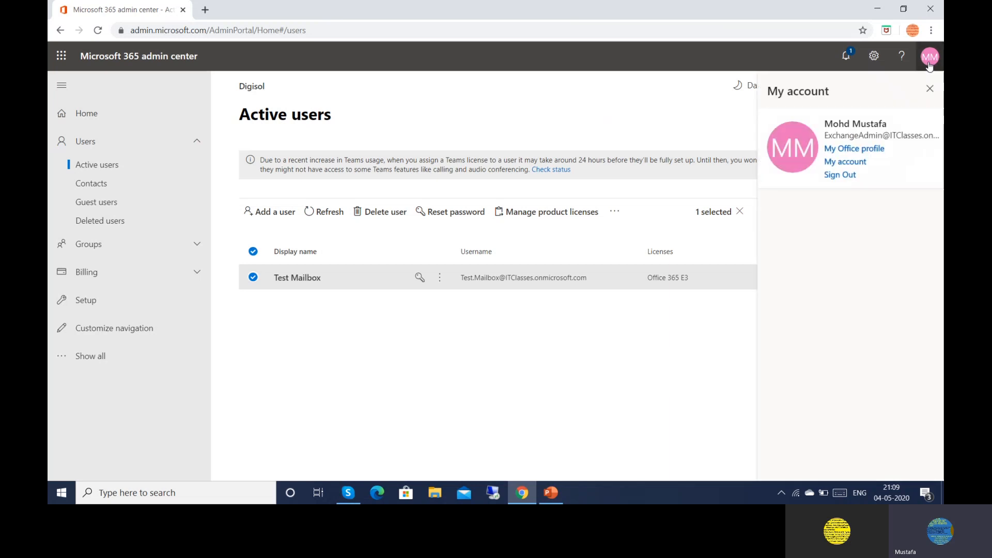
click(832, 178)
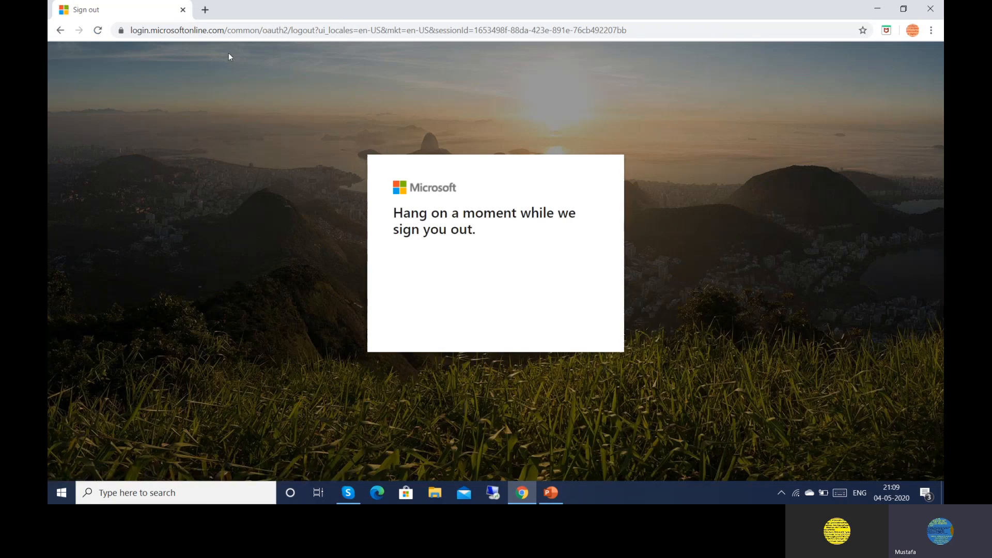
Load the admin center bookmark in a new tab and pick Use another account
click(205, 10)
click(140, 49)
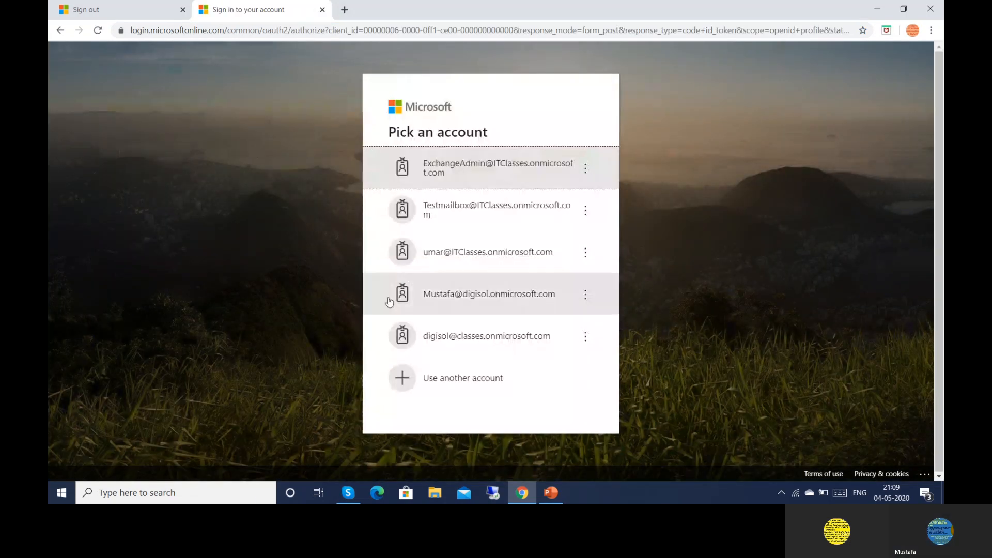
click(428, 385)
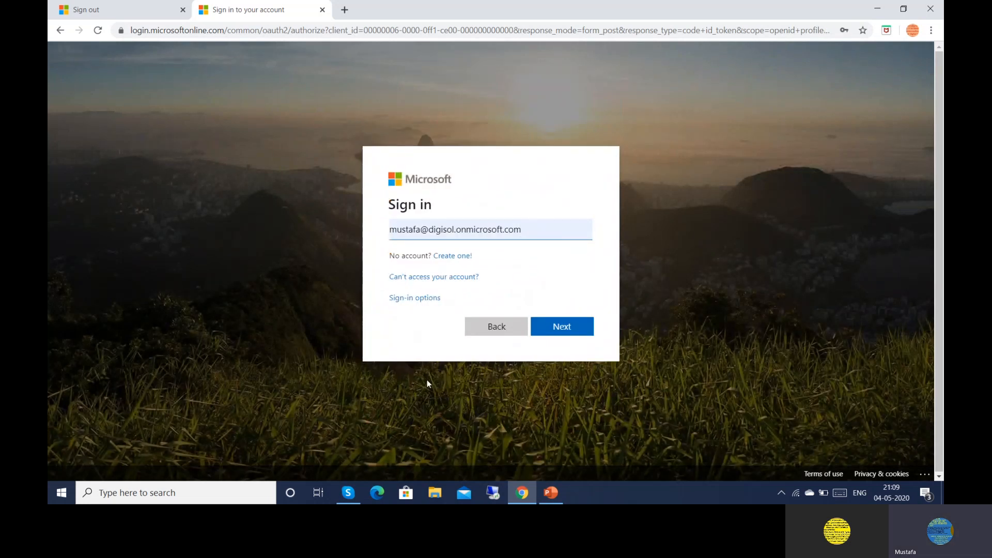
Sign in with the Test Mailbox account address on onmicrosoft.com and its password
key(BackSpace)
key(BackSpace)
key(BackSpace)
key(BackSpace)
key(BackSpace)
key(BackSpace)
key(BackSpace)
key(BackSpace)
key(BackSpace)
key(BackSpace)
key(BackSpace)
key(BackSpace)
key(BackSpace)
key(BackSpace)
key(BackSpace)
key(BackSpace)
key(BackSpace)
key(BackSpace)
key(BackSpace)
key(BackSpace)
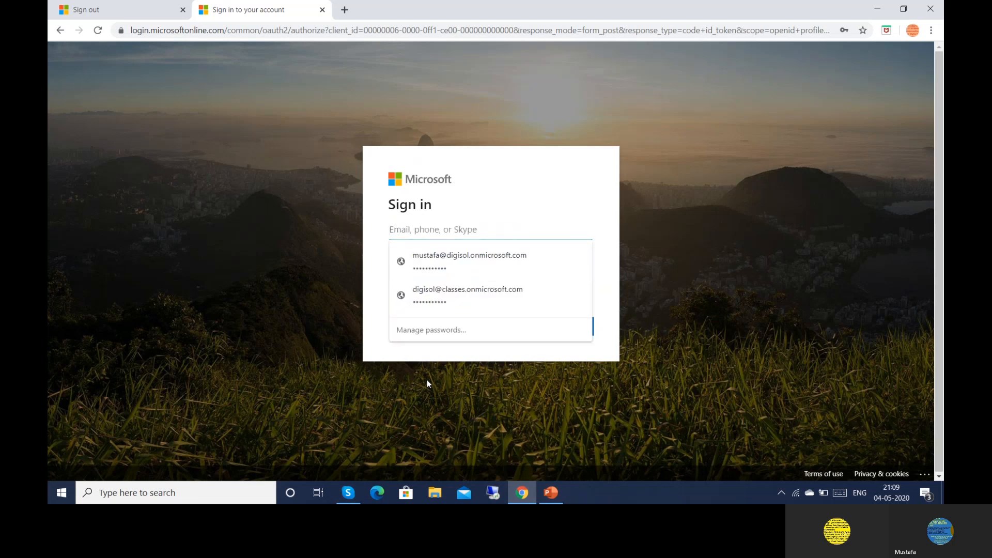
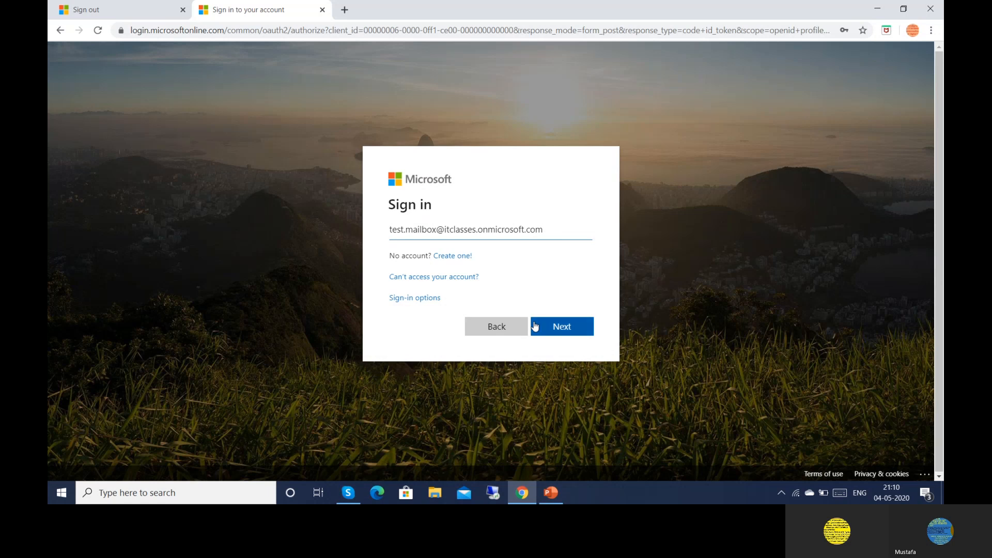
click(563, 328)
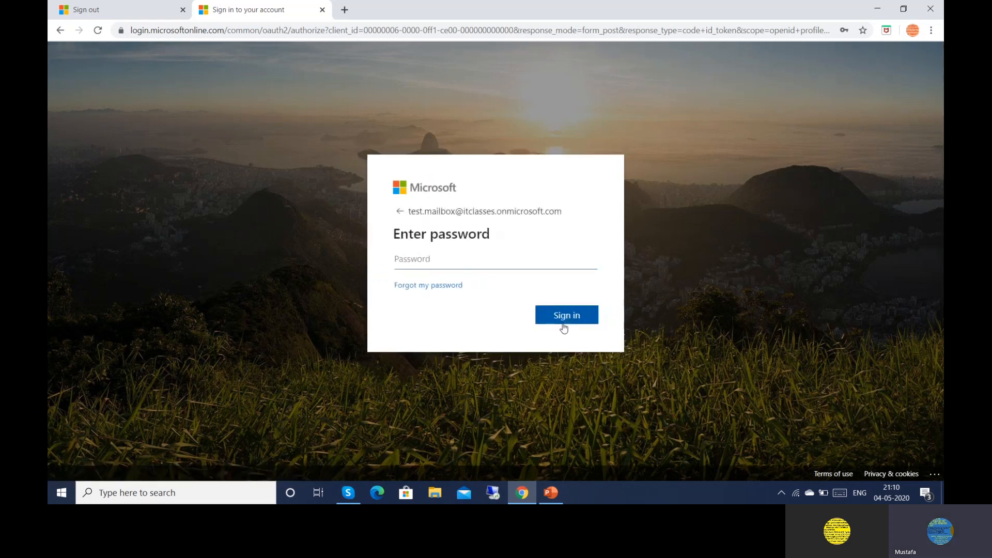
text(••••••••••)
click(564, 320)
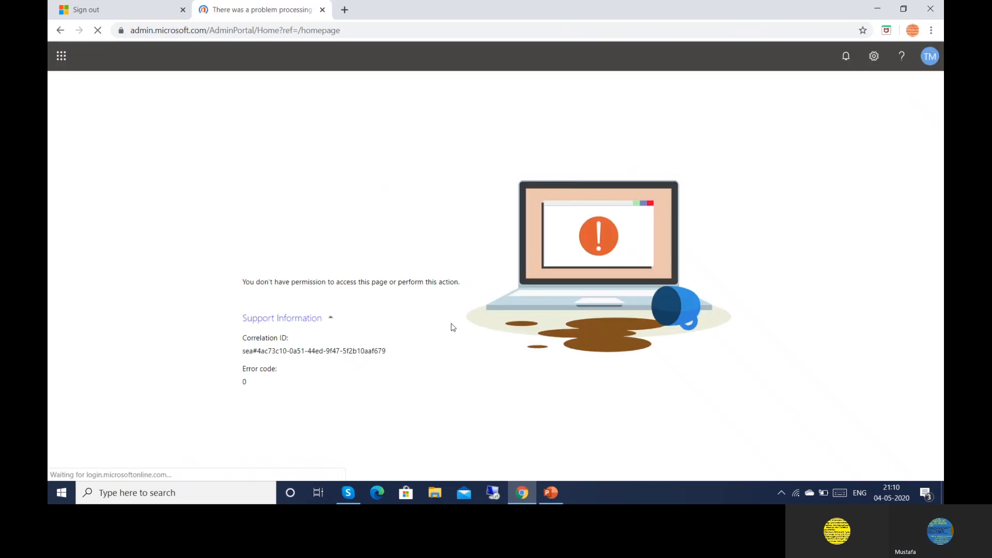
Go from the TM avatar menu to Test Mailbox's My account page
click(934, 59)
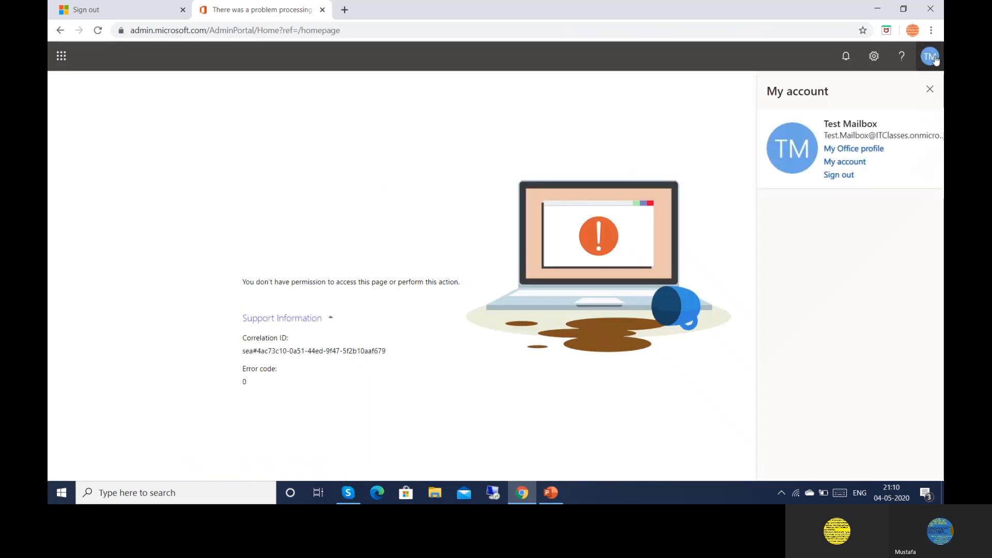
click(850, 162)
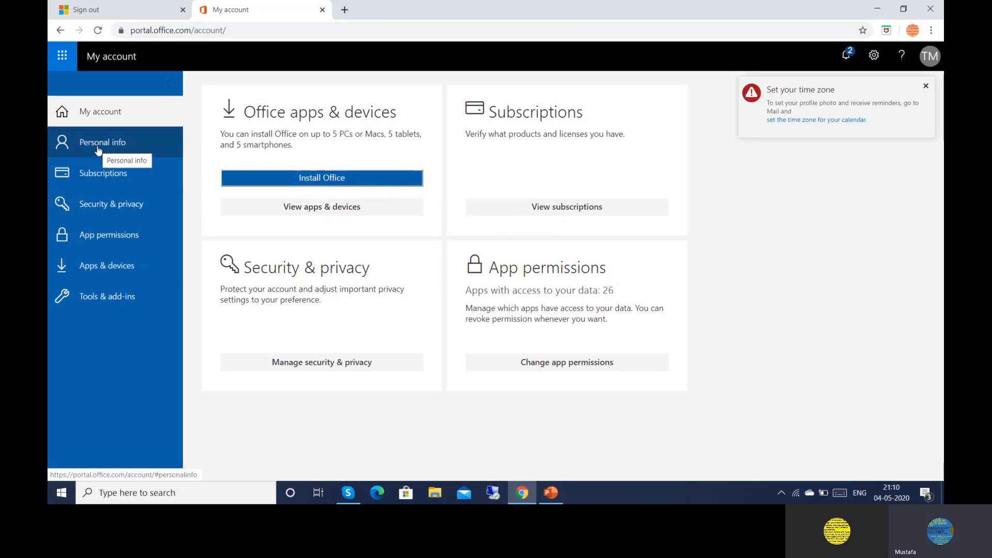
Launch Outlook on the web for Test Mailbox from the app launcher
click(62, 57)
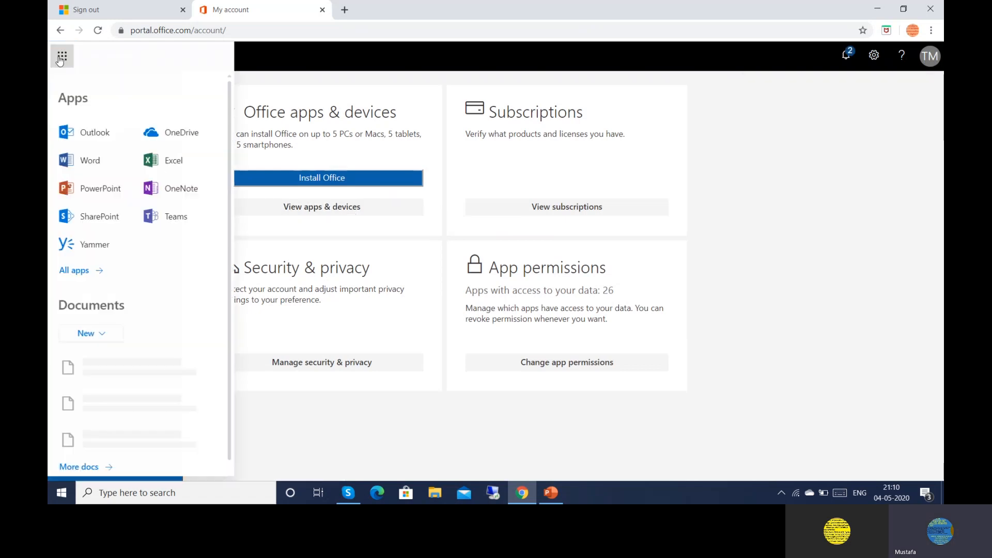
click(85, 135)
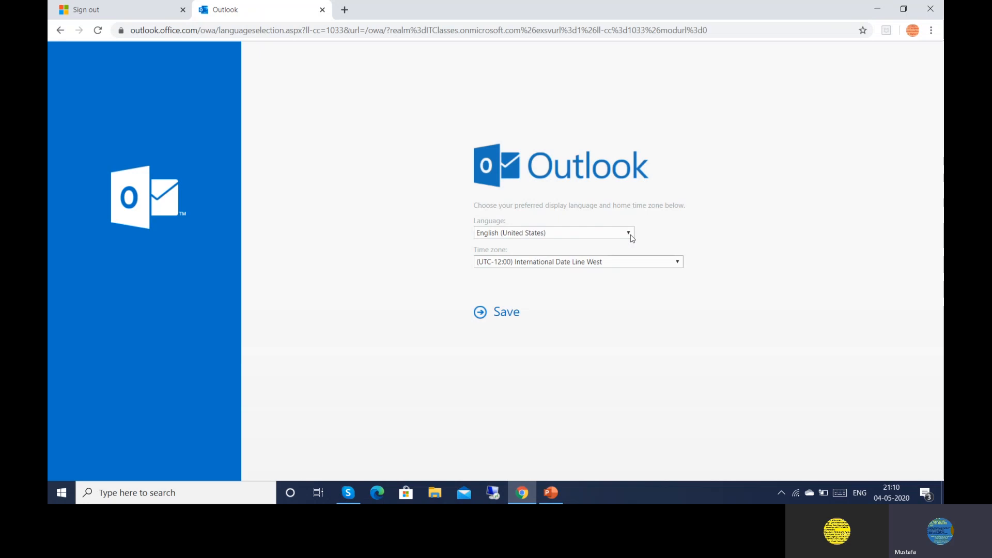
Save English (United States) with home time zone (UTC+05:30) Chennai, Kolkata, Mumbai, New Delhi
click(678, 263)
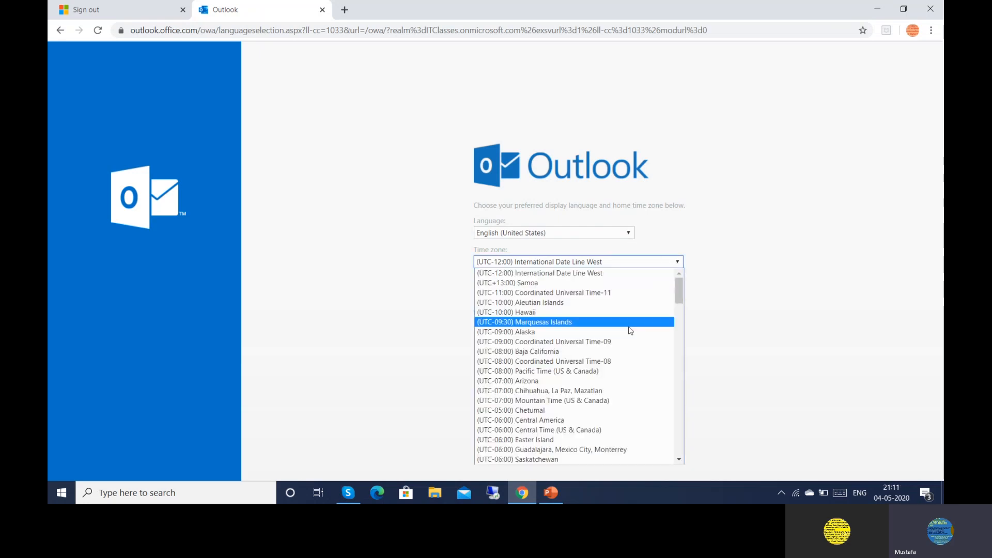
click(679, 460)
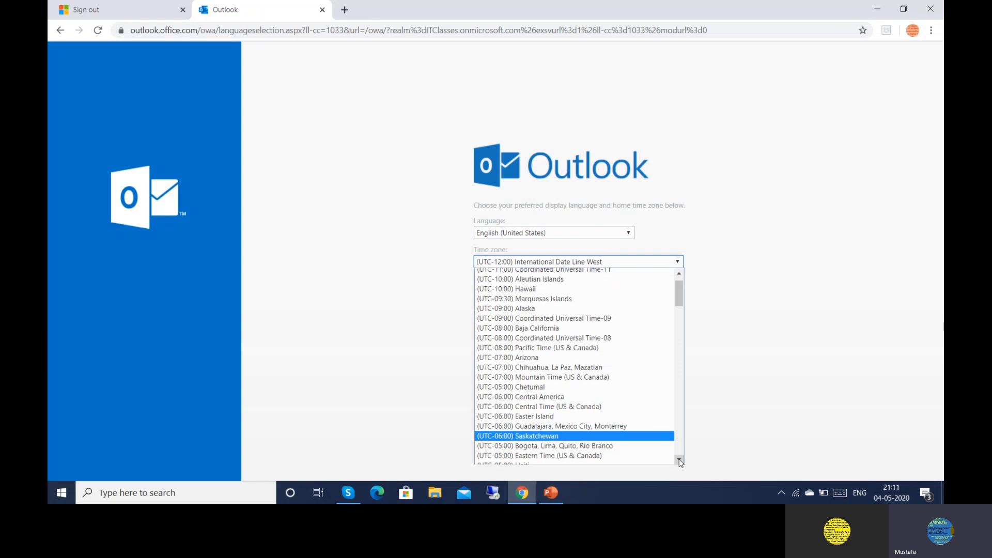
click(679, 461)
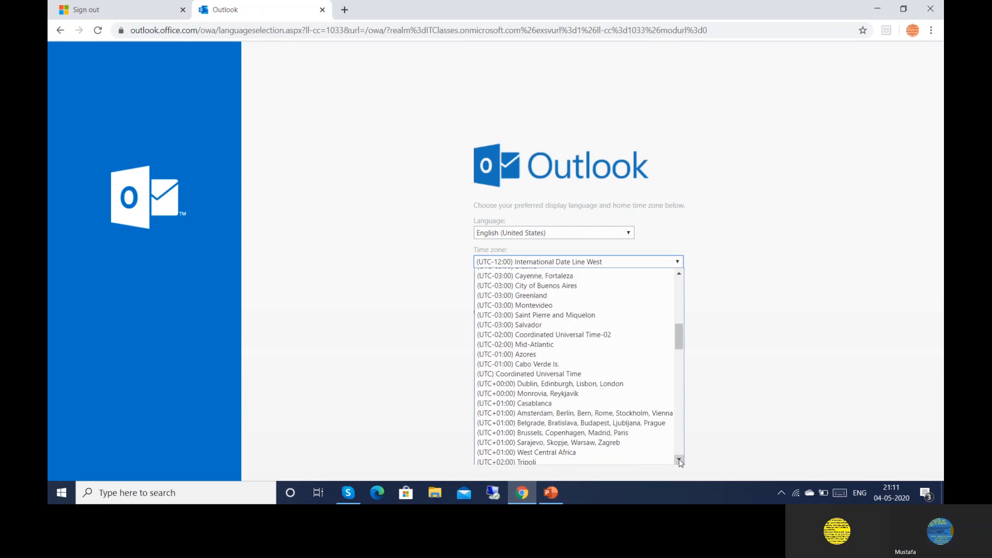
click(679, 461)
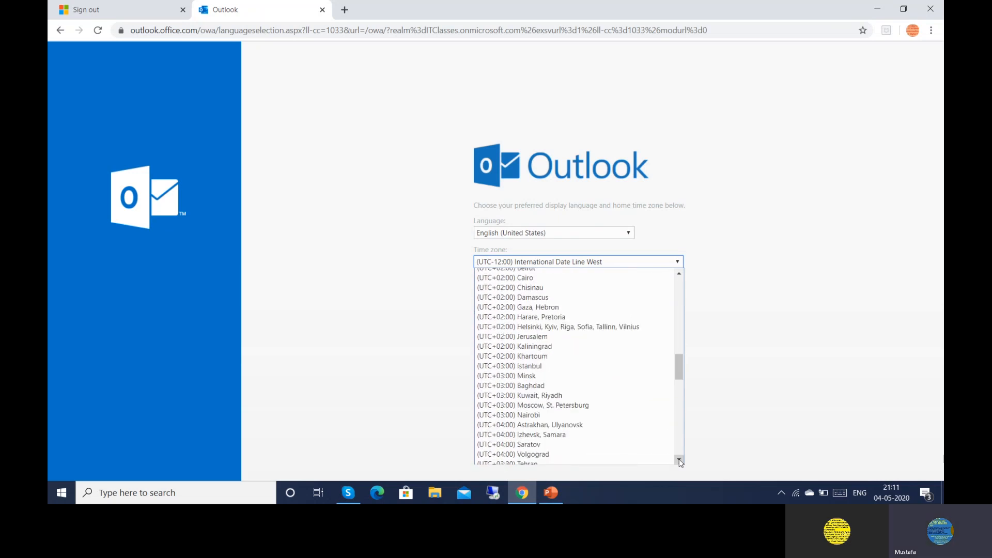
click(680, 460)
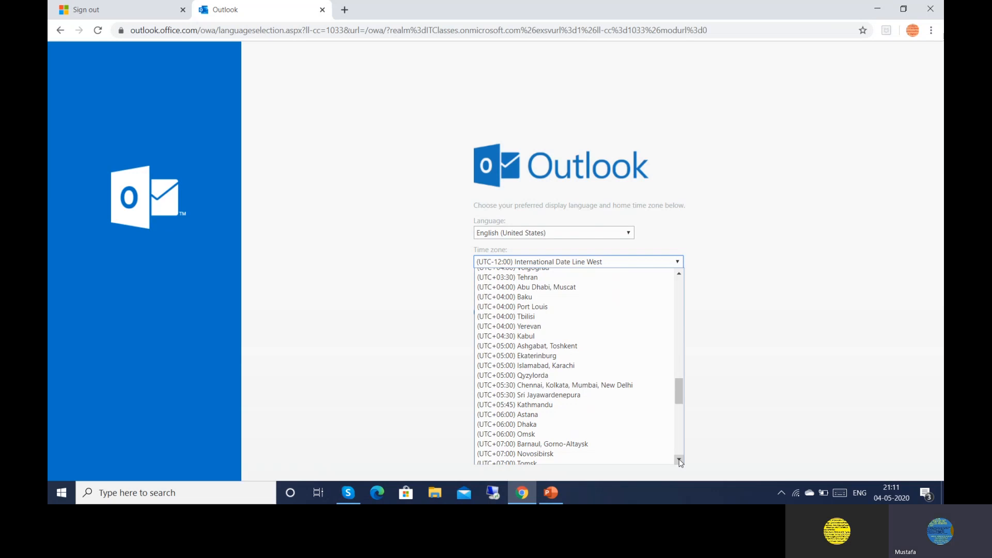
click(679, 461)
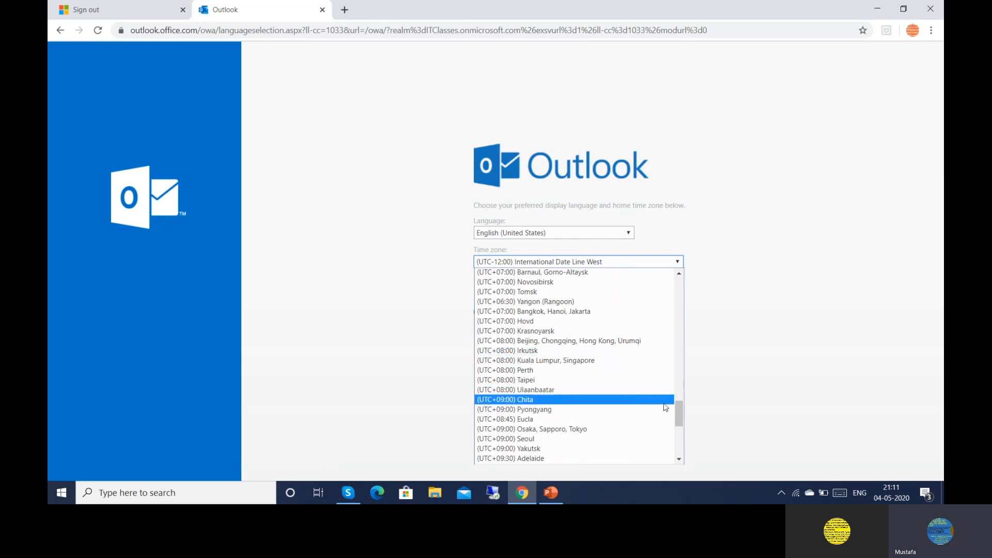
click(680, 274)
scroll(680, 280, up, 2)
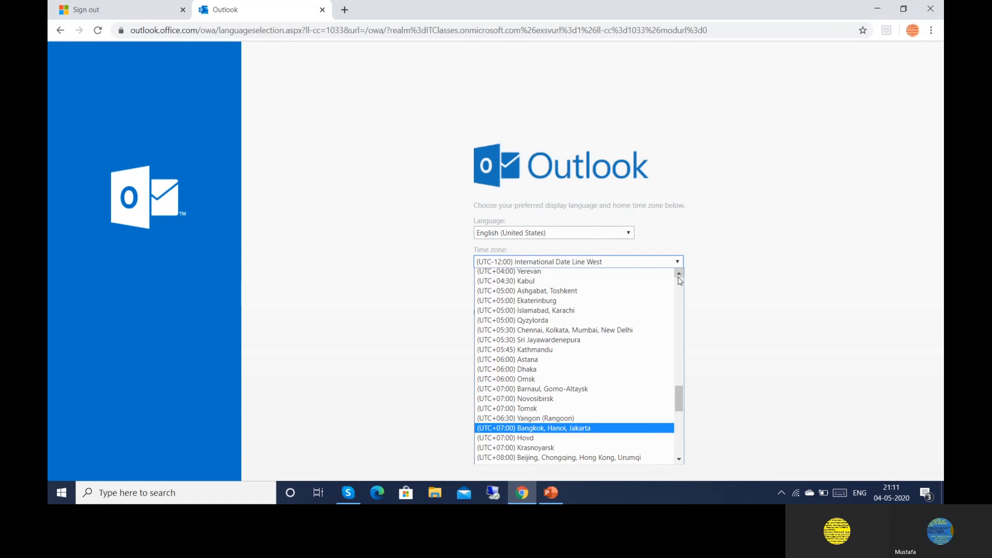
click(594, 330)
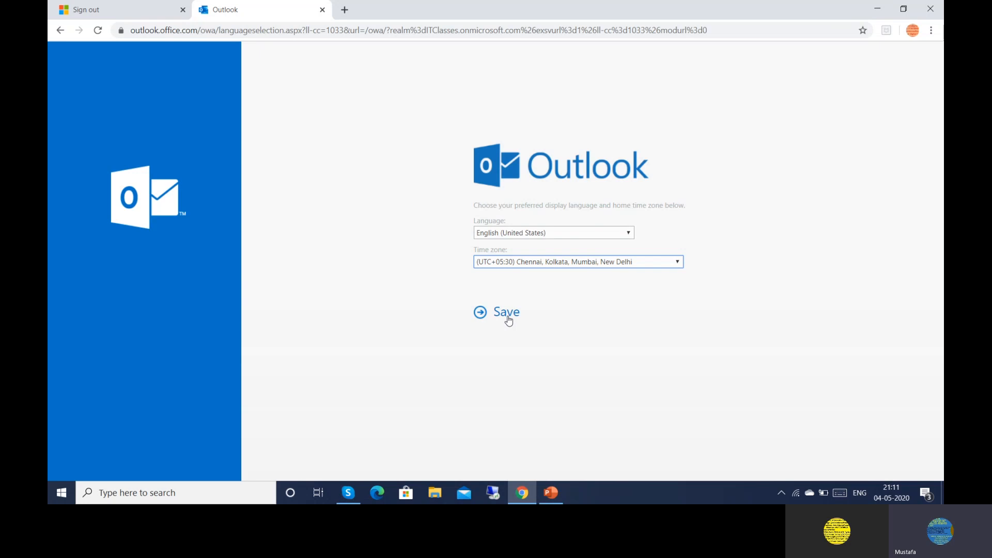
click(508, 320)
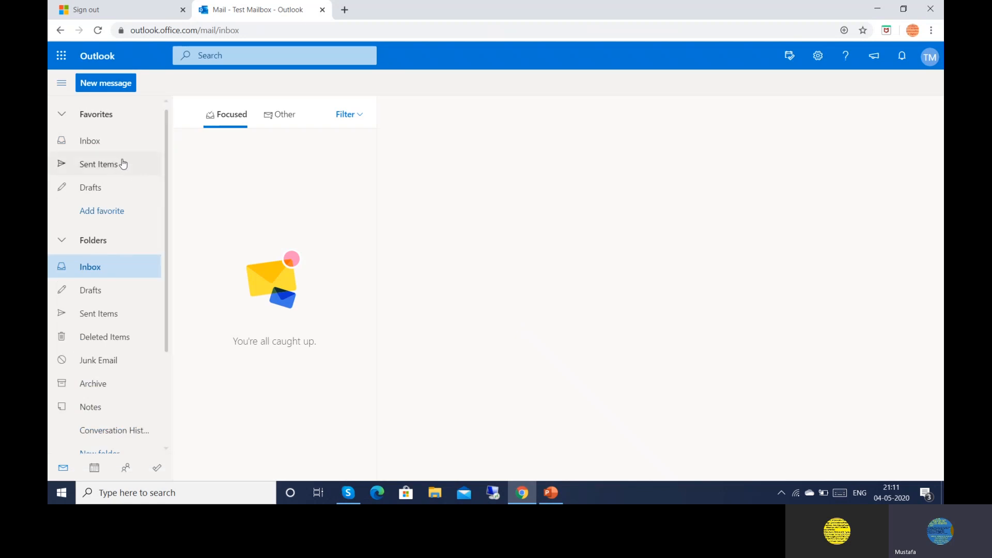
Send a new mail with subject 'Test mail' and body 'Test' to the user's own address
click(101, 91)
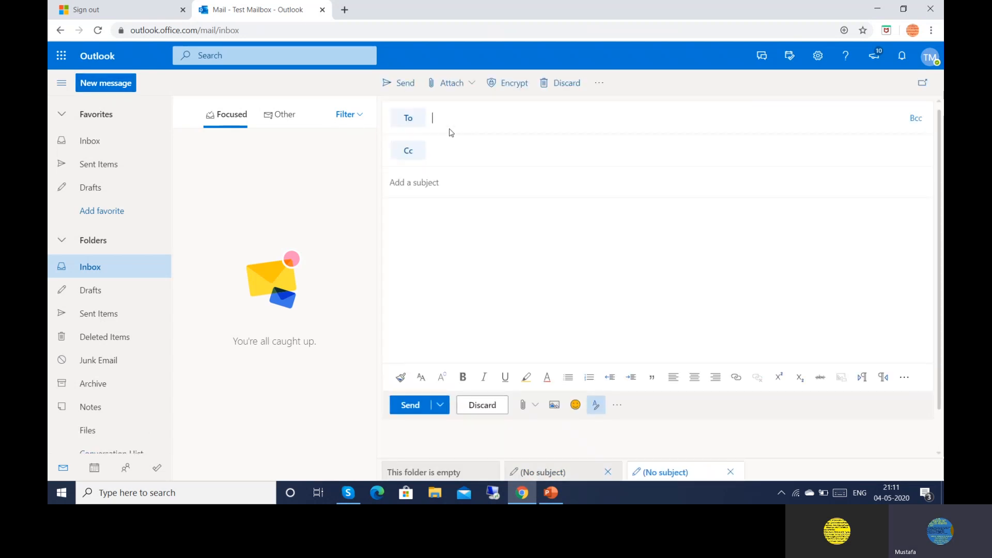
text(test)
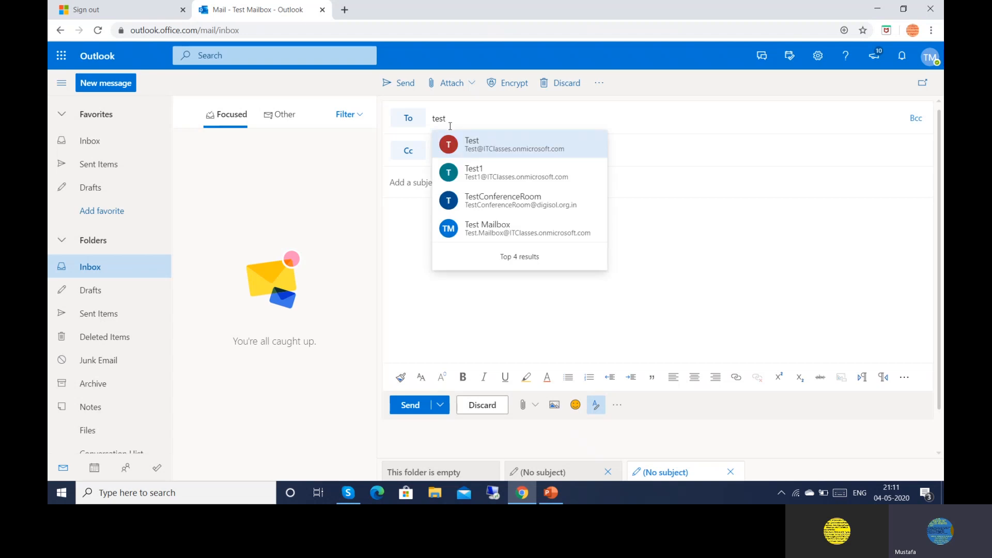
click(499, 238)
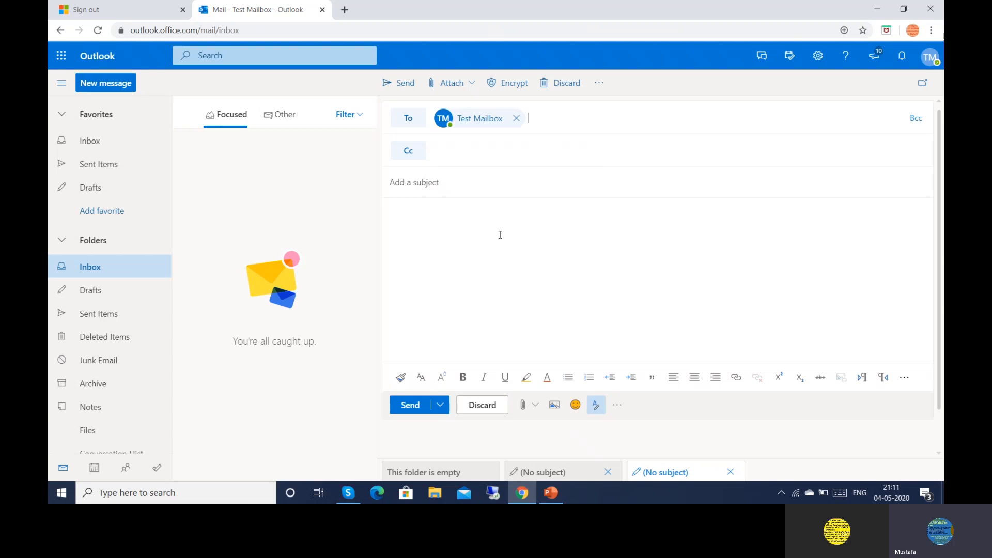
click(409, 182)
text(Test mail)
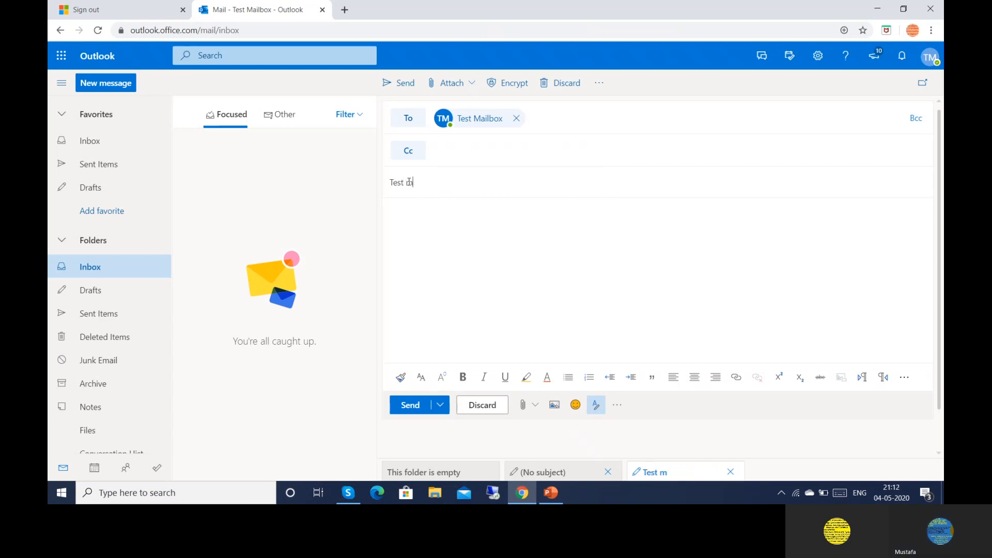
click(396, 236)
text(Test)
right_click(403, 406)
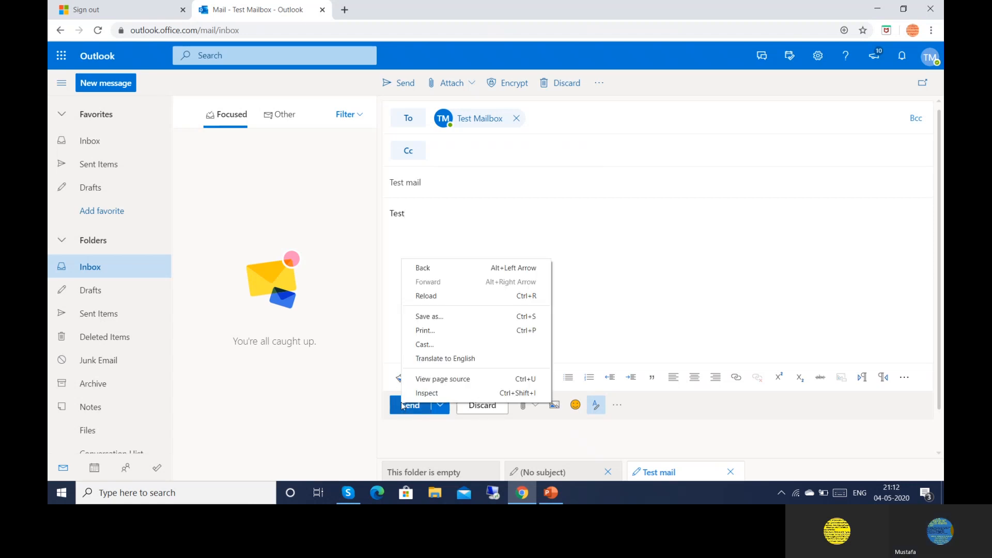
click(402, 406)
click(403, 408)
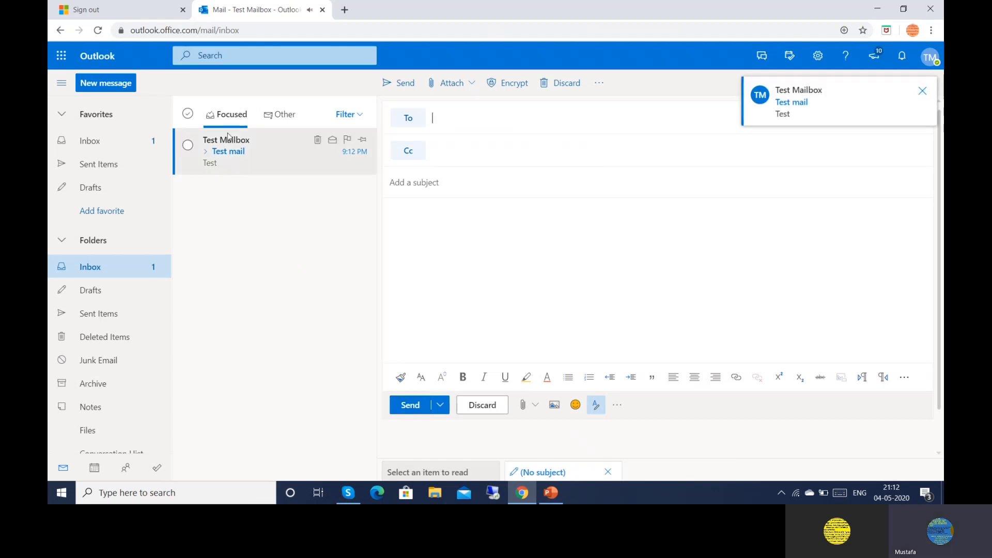
Open the Test mail in the Inbox, then minimize Chrome to the desktop
click(230, 142)
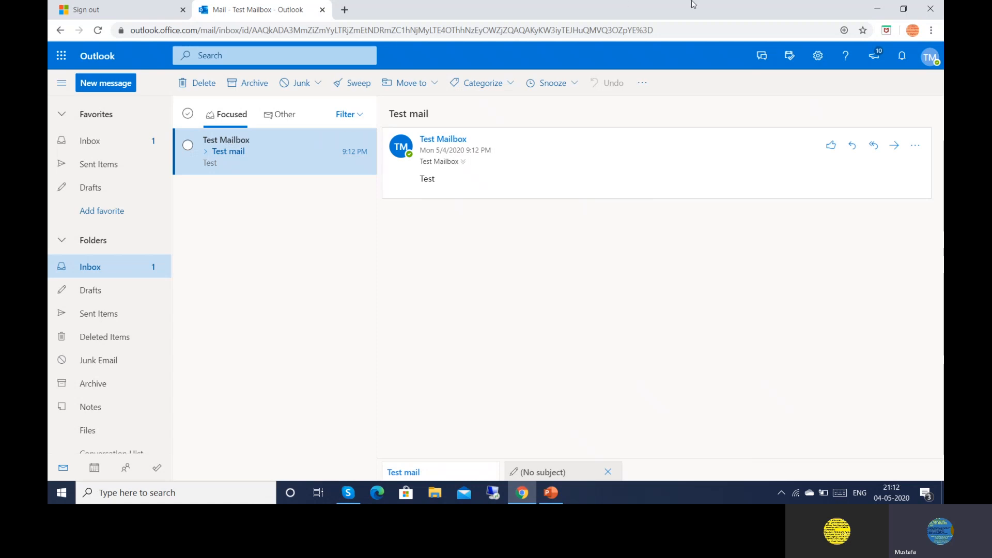
click(877, 10)
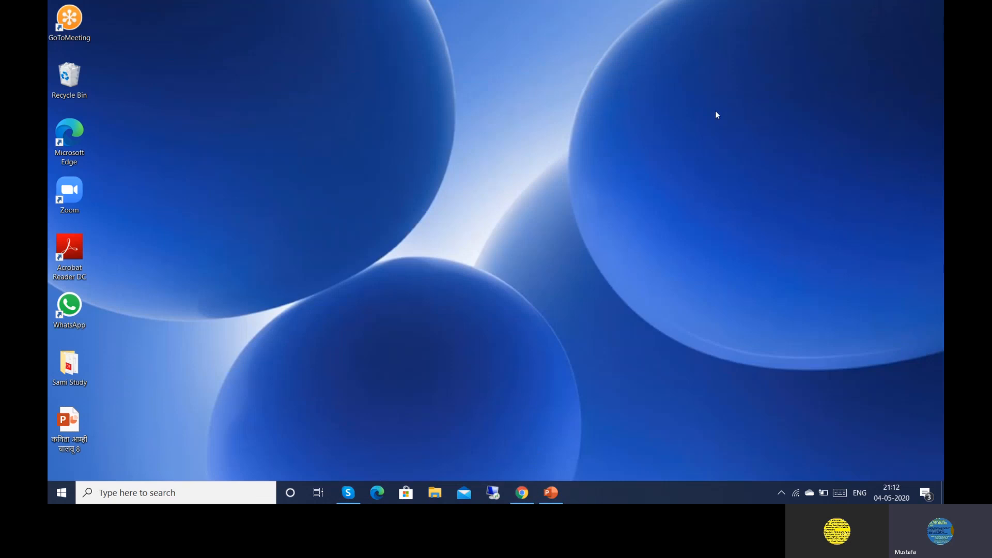
Run and exit a slide show of the 'Steps to Create User Mailbox in O365 Cloud' title slide
click(551, 493)
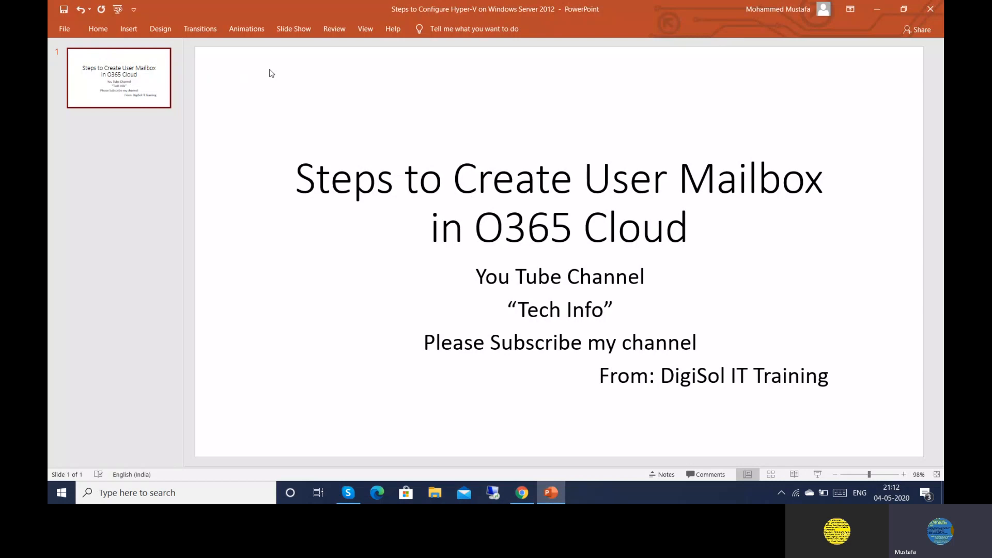
click(288, 29)
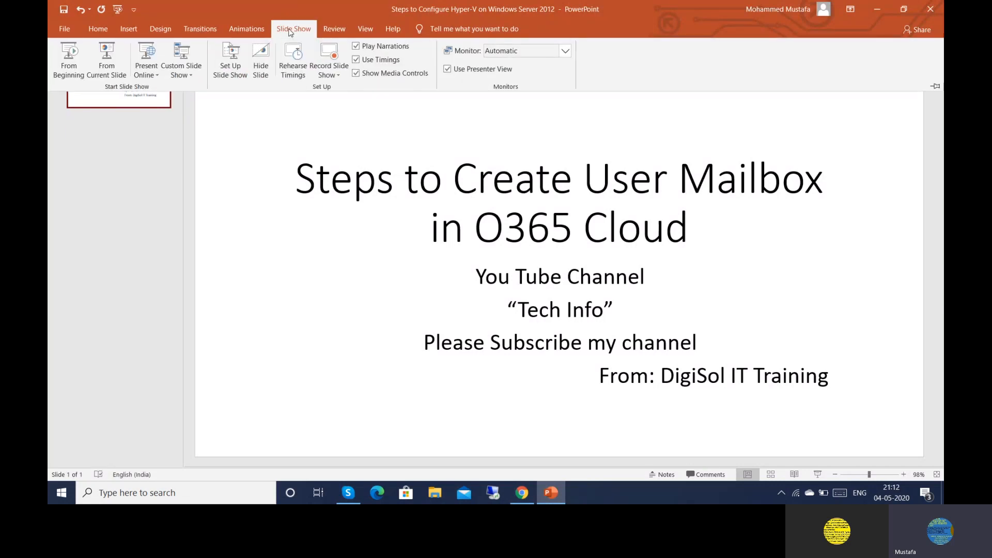
click(74, 62)
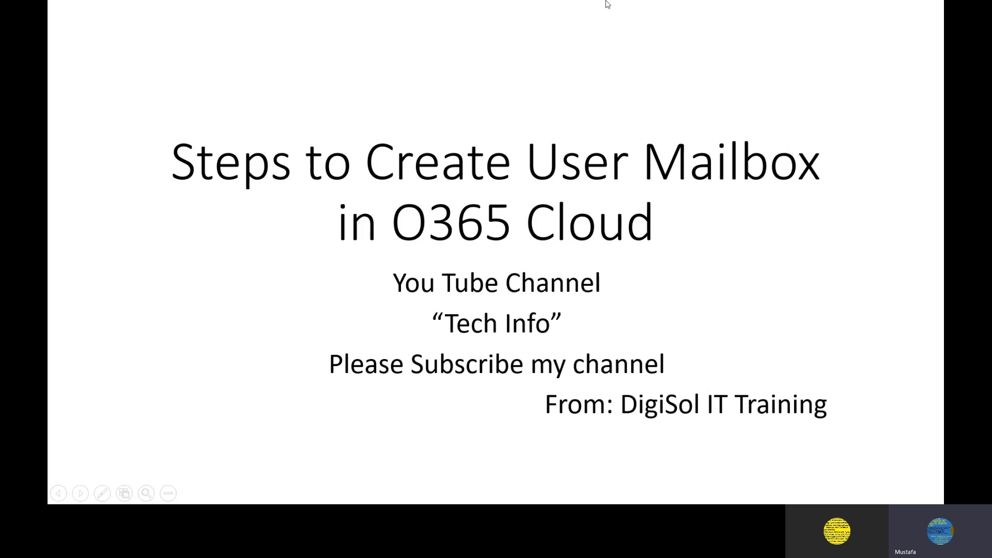
click(822, 24)
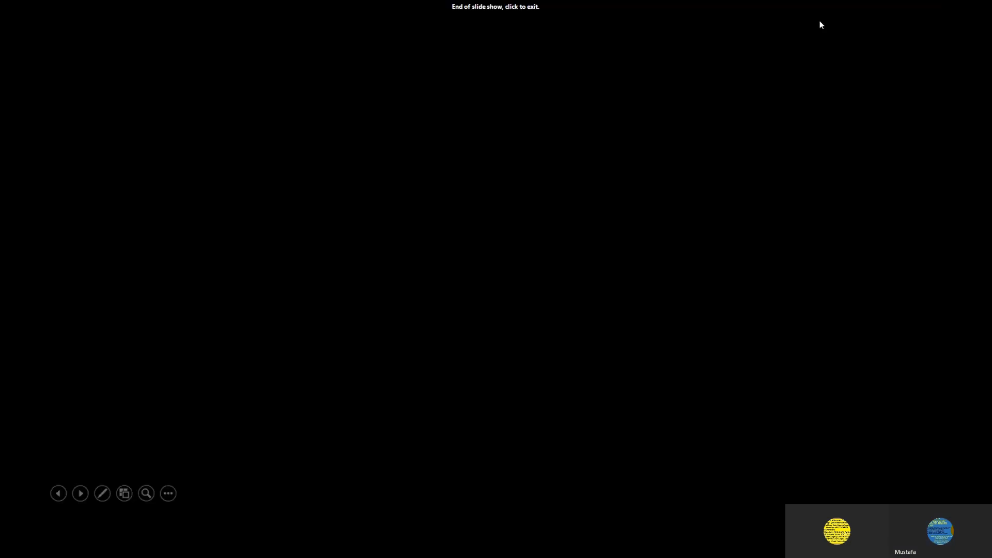
click(917, 2)
Minimize PowerPoint and bring the Skype call window back
click(879, 10)
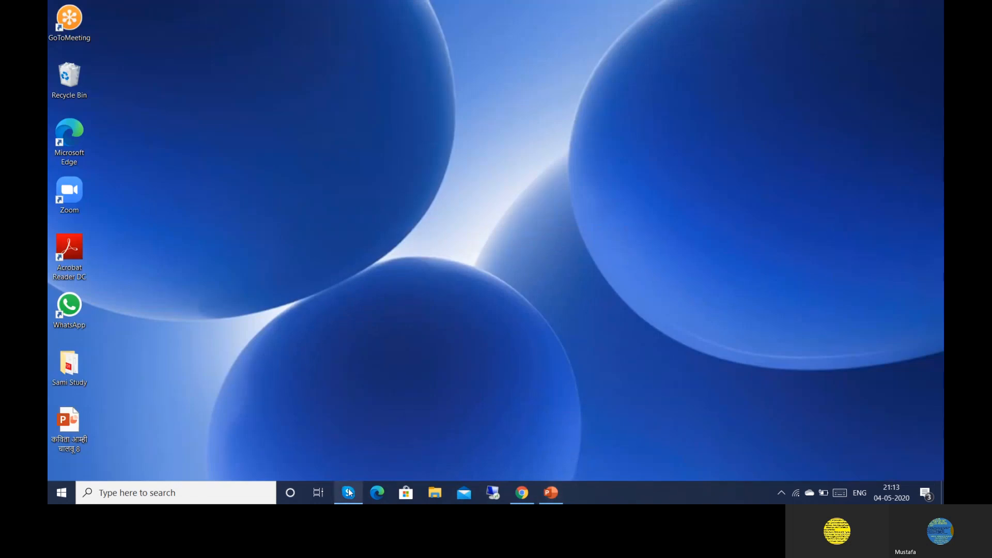
mouse_move(349, 492)
click(380, 437)
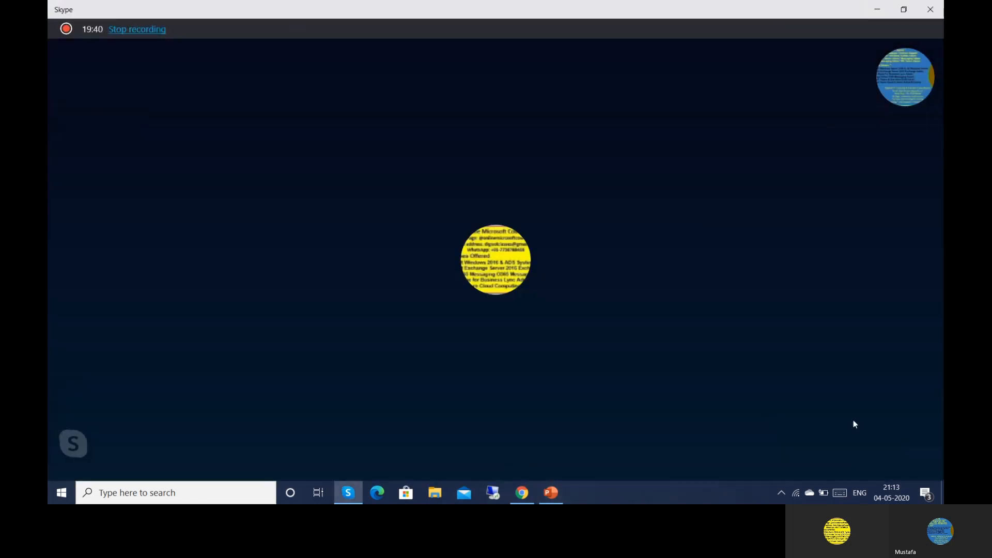